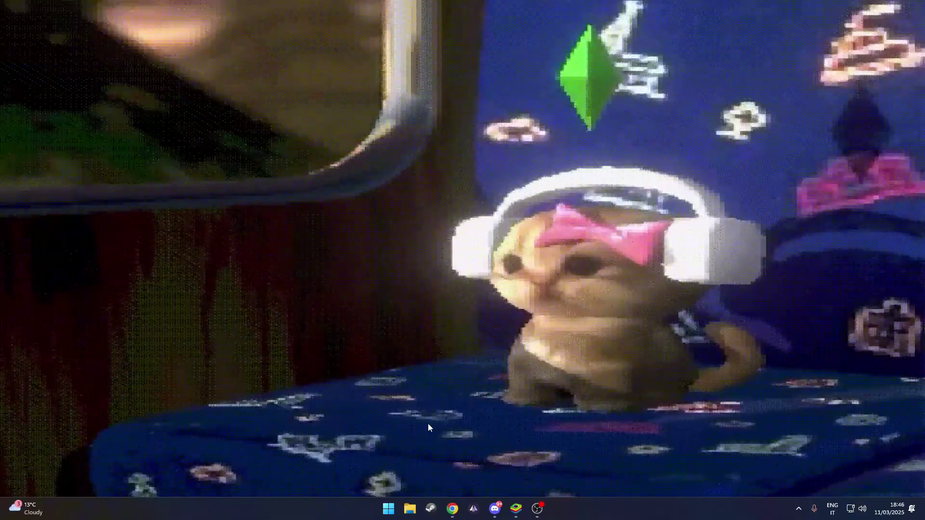
Bring up BlueStacks App Player, reposition its window and switch it to full screen.
{"action": "left_click", "coordinate": [516, 508]}
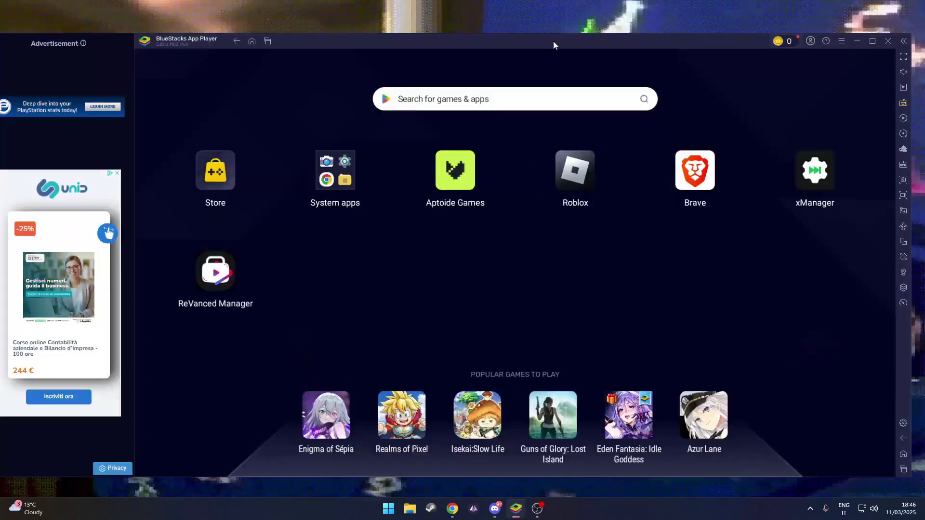
{"action": "left_click_drag", "start_coordinate": [553, 41], "coordinate": [411, 79]}
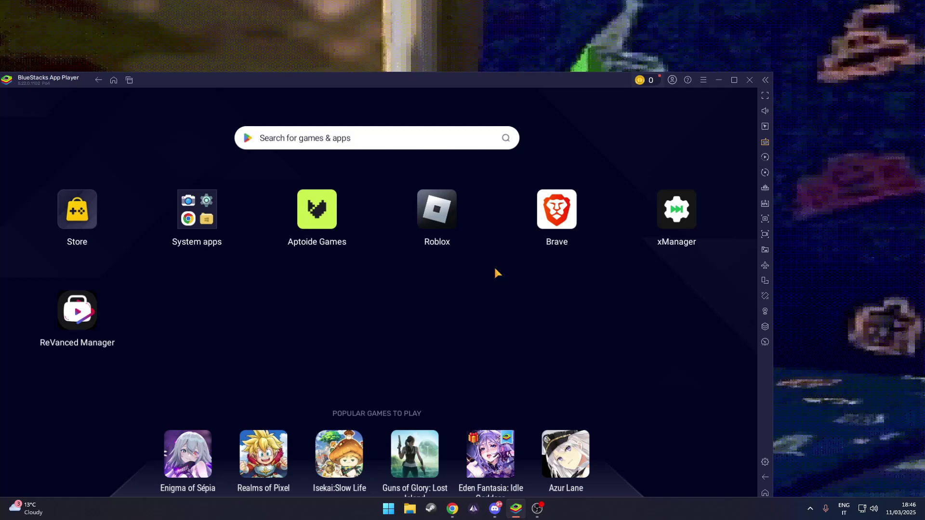
{"action": "left_click_drag", "start_coordinate": [308, 86], "coordinate": [311, 51]}
{"action": "key", "text": "F11"}
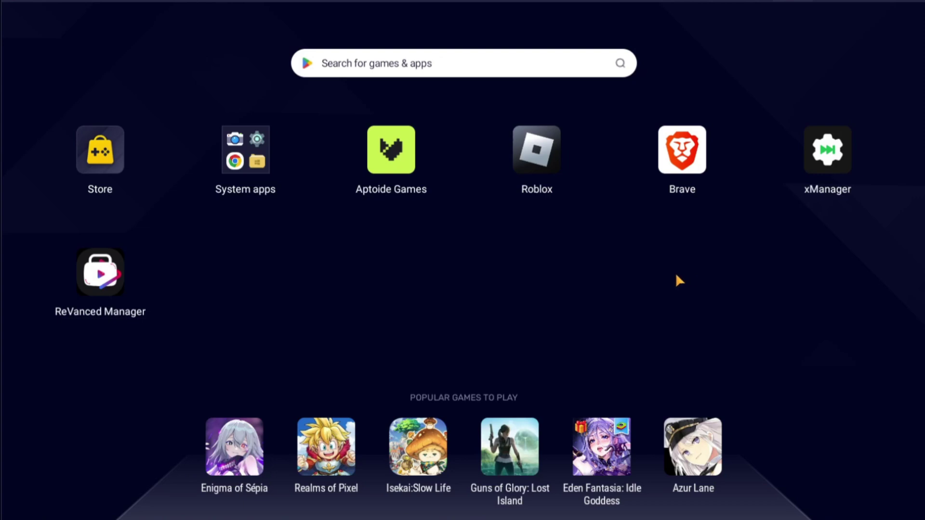
In xManager, consent to the personal data use and turn on the Experimental Version option.
{"action": "left_click", "coordinate": [818, 172]}
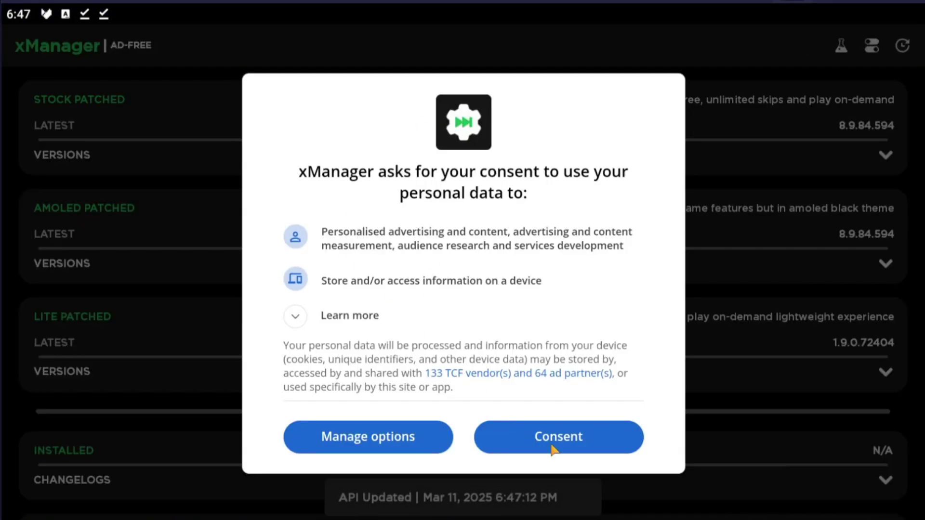
{"action": "left_click", "coordinate": [554, 451]}
{"action": "scroll", "coordinate": [471, 289], "scroll_direction": "down", "scroll_amount": 3}
{"action": "scroll", "coordinate": [569, 304], "scroll_direction": "up", "scroll_amount": 3}
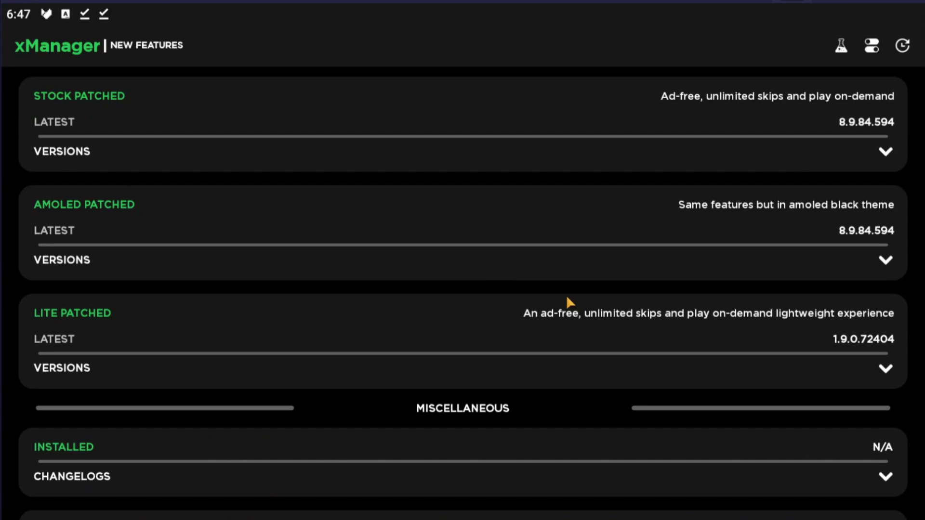
{"action": "left_click", "coordinate": [842, 52]}
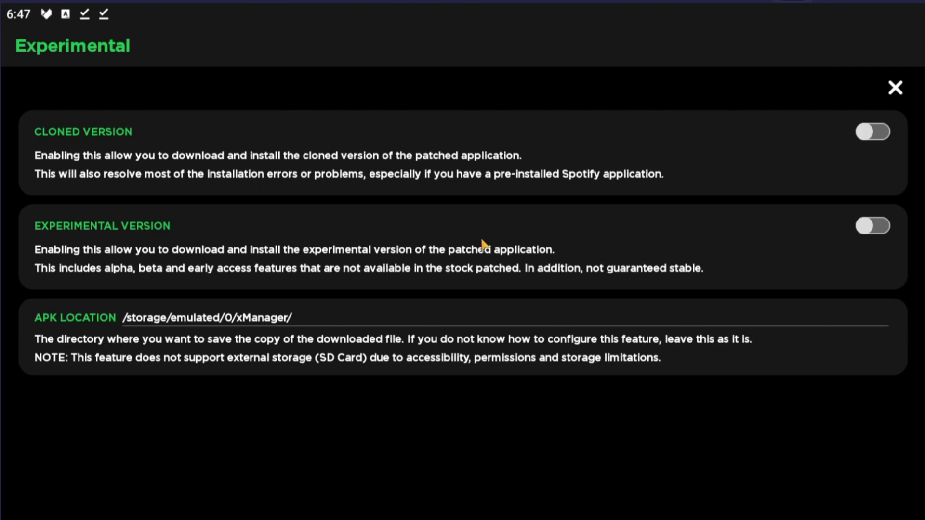
{"action": "left_click", "coordinate": [861, 234]}
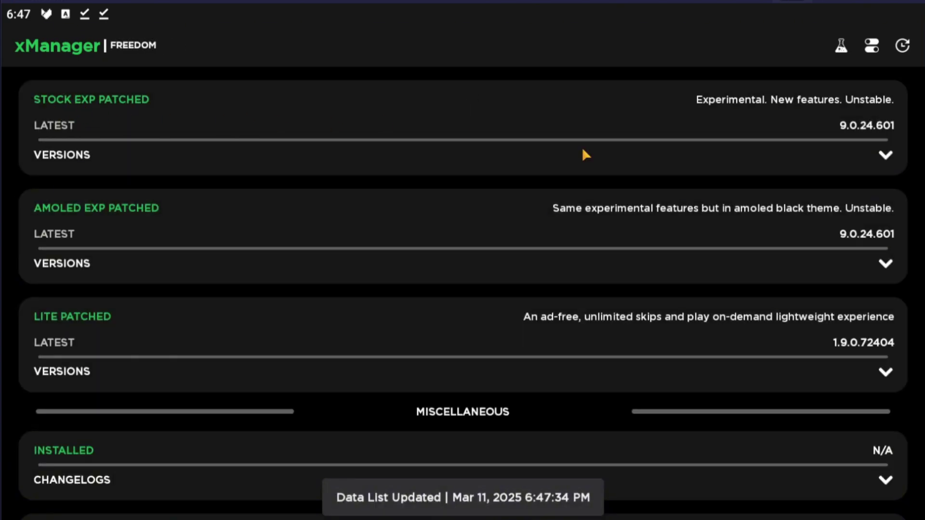
Download the latest Stock Exp Patched release, 9.0.24.601, and postpone its installation.
{"action": "left_click", "coordinate": [884, 157]}
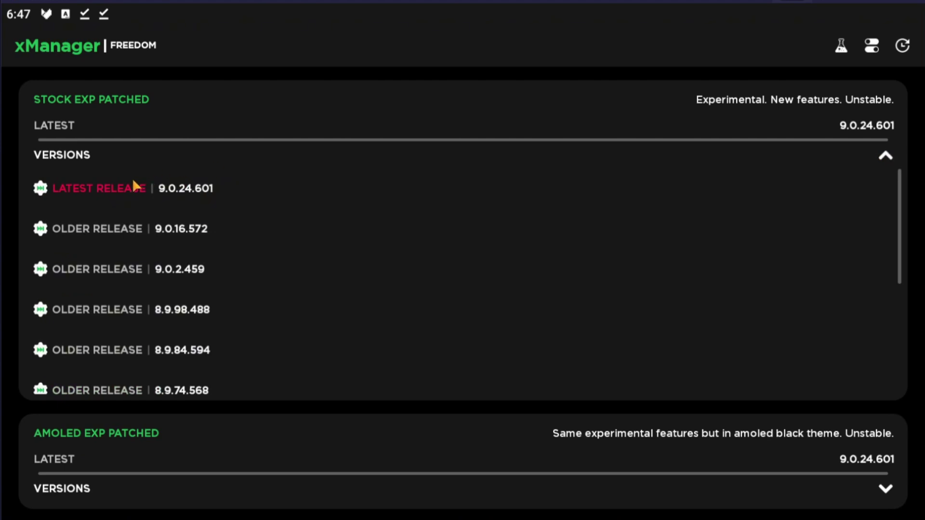
{"action": "left_click", "coordinate": [153, 192]}
{"action": "left_click", "coordinate": [663, 335]}
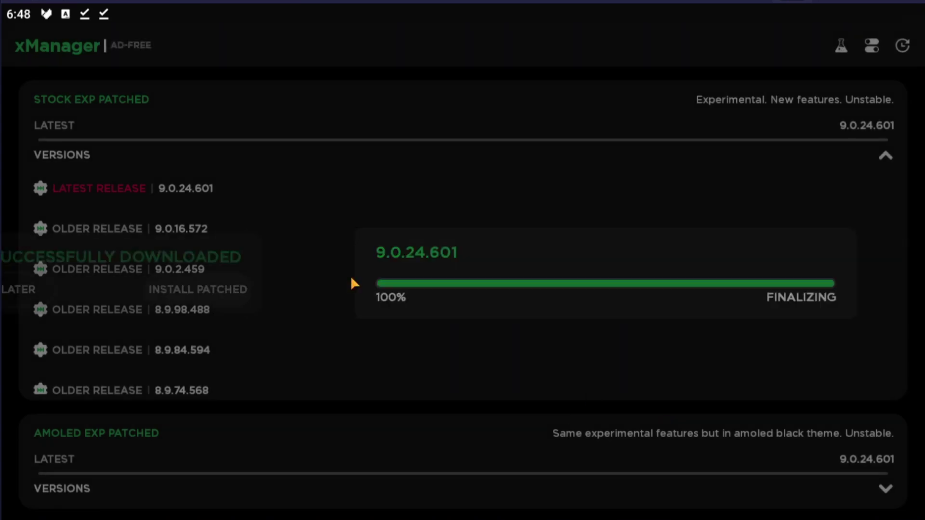
{"action": "left_click", "coordinate": [372, 292]}
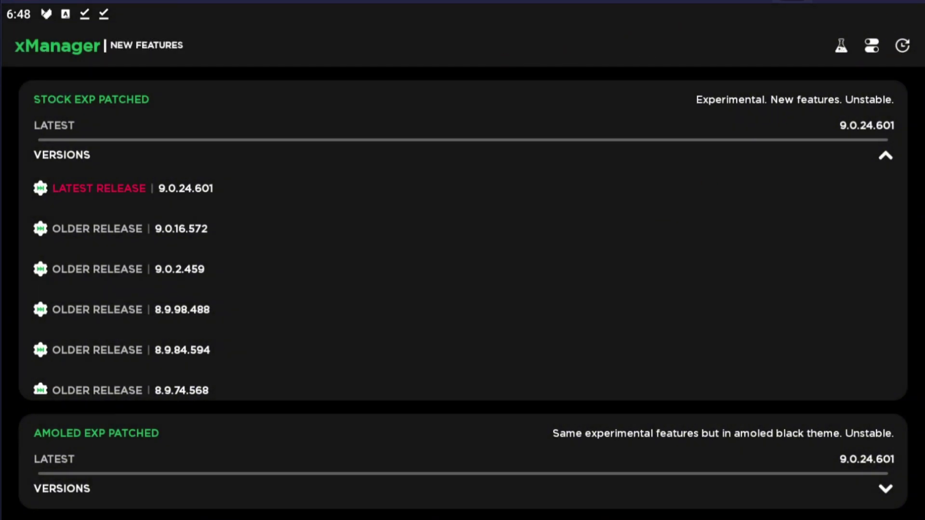
Exit xManager and look through the recently added downloads in Media Manager.
{"action": "key", "text": "Escape"}
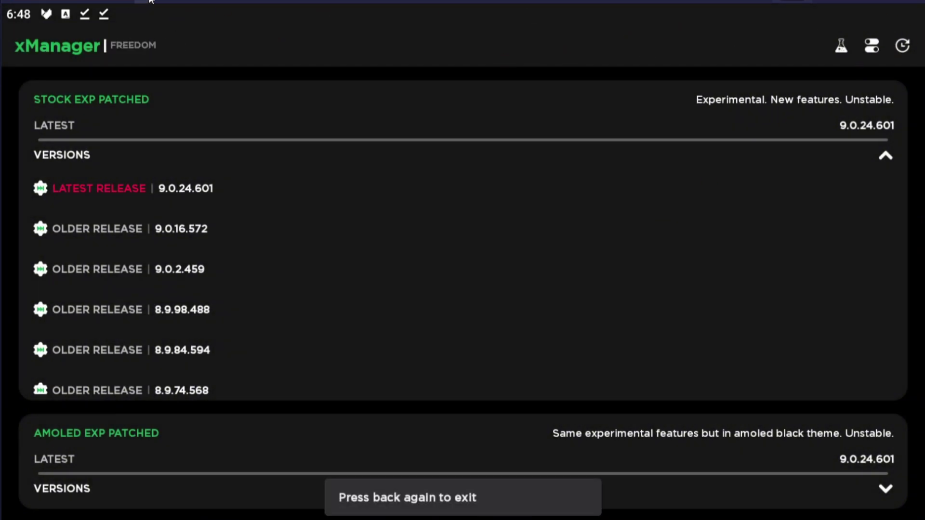
{"action": "key", "text": "Escape"}
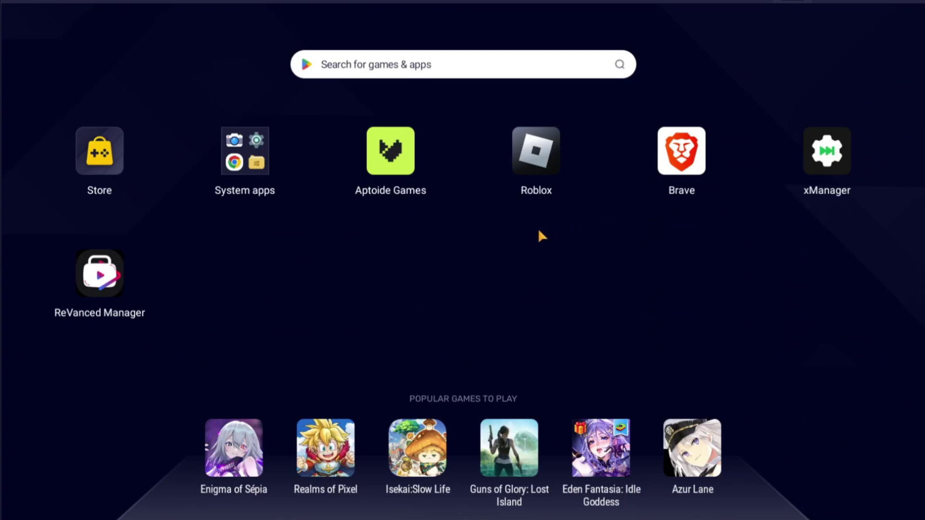
{"action": "left_click", "coordinate": [248, 154]}
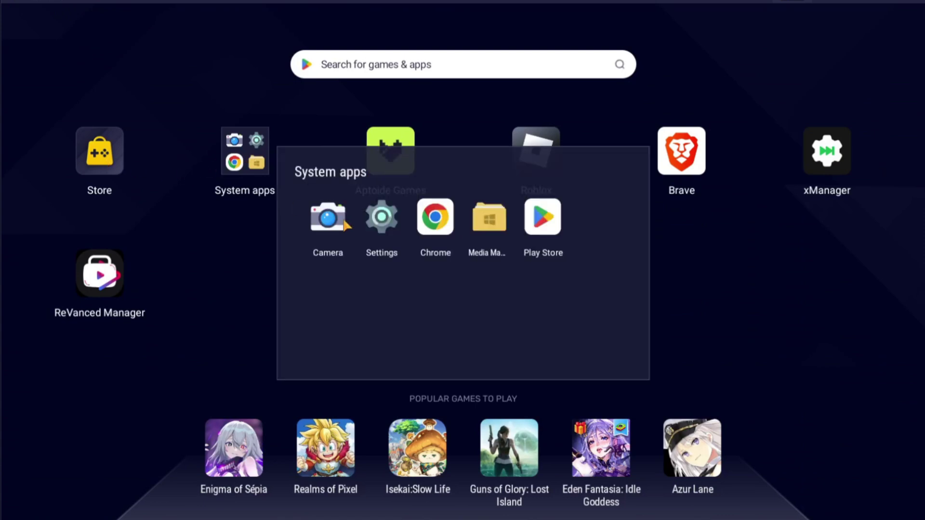
{"action": "left_click", "coordinate": [496, 216]}
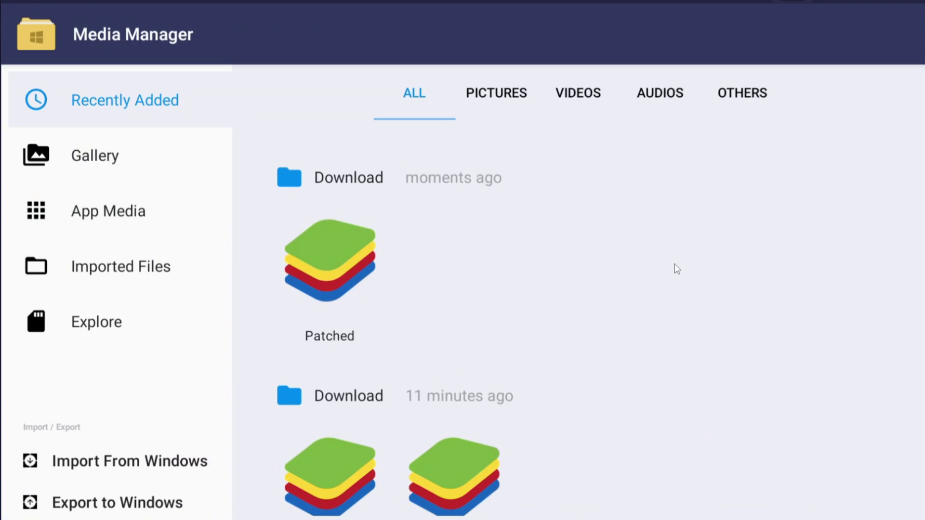
{"action": "scroll", "coordinate": [626, 265], "scroll_direction": "down", "scroll_amount": 2}
{"action": "scroll", "coordinate": [598, 262], "scroll_direction": "up", "scroll_amount": 2}
{"action": "scroll", "coordinate": [587, 260], "scroll_direction": "down", "scroll_amount": 2}
{"action": "scroll", "coordinate": [588, 260], "scroll_direction": "up", "scroll_amount": 2}
{"action": "scroll", "coordinate": [588, 260], "scroll_direction": "down", "scroll_amount": 2}
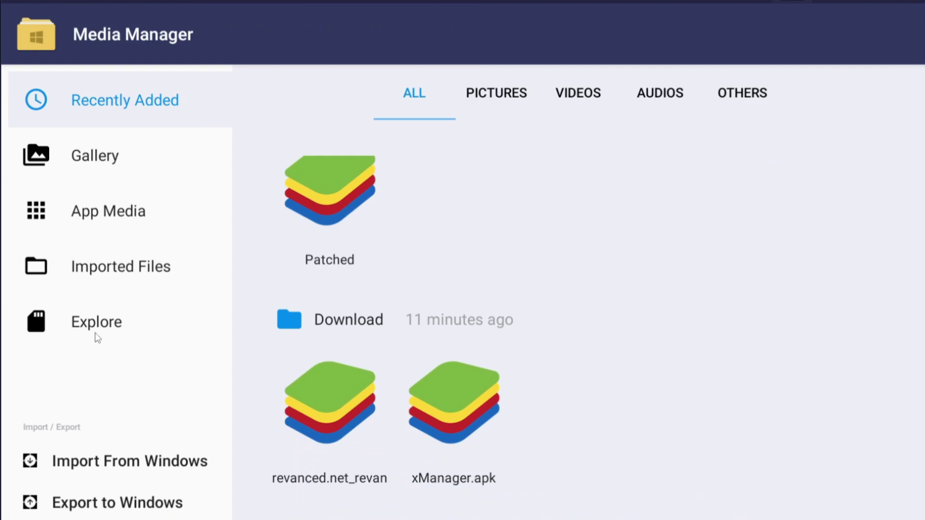
Open the Patched APK from the sdcard/xManager folder, cancel the Spotify installation and leave Media Manager.
{"action": "left_click", "coordinate": [108, 221]}
{"action": "left_click", "coordinate": [105, 297]}
{"action": "left_click", "coordinate": [112, 284]}
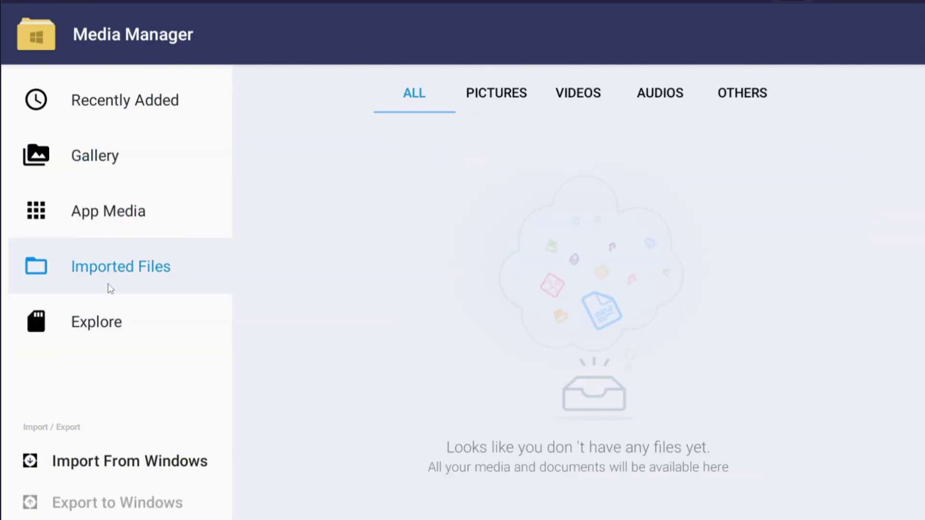
{"action": "left_click", "coordinate": [108, 315]}
{"action": "left_click", "coordinate": [439, 456]}
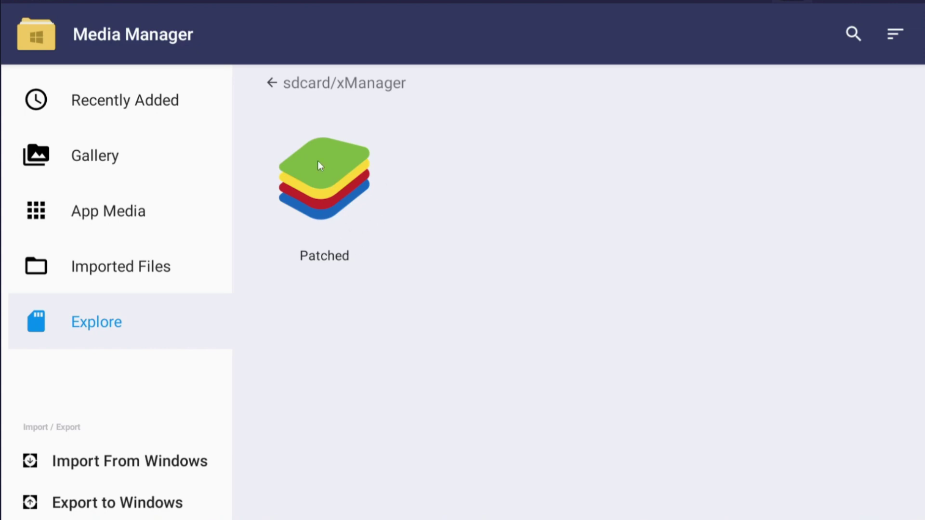
{"action": "left_click", "coordinate": [304, 182]}
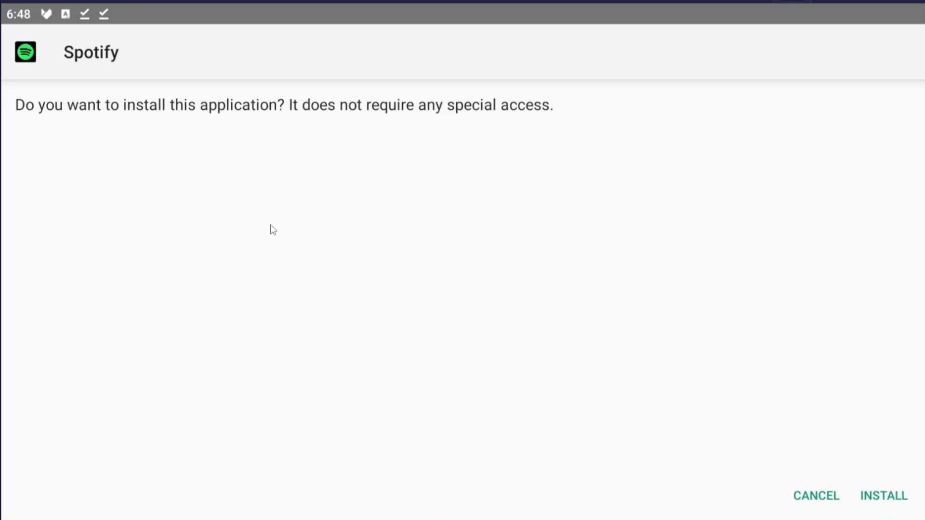
{"action": "left_click", "coordinate": [797, 501]}
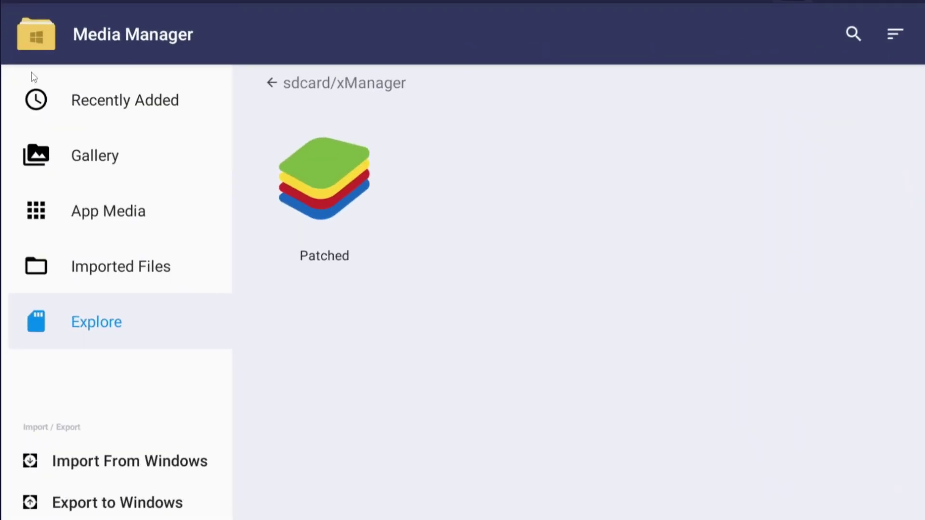
{"action": "left_click", "coordinate": [140, 1]}
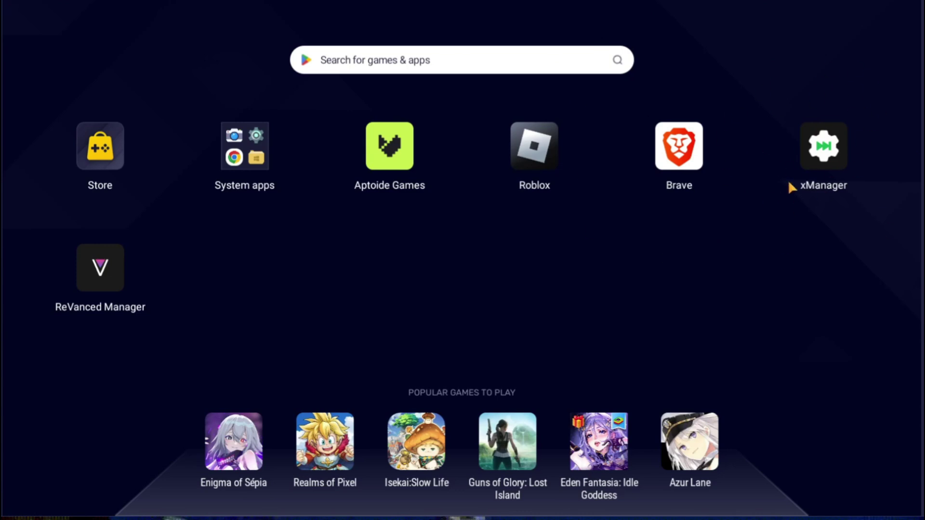
Check the sdcard/Download folder in Media Manager for the Patched APK, then leave it.
{"action": "left_click", "coordinate": [260, 163]}
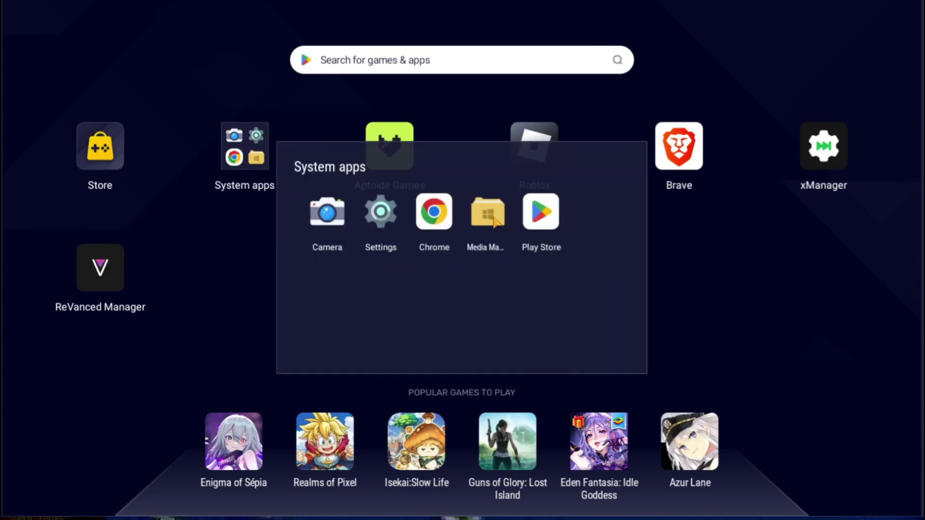
{"action": "left_click", "coordinate": [489, 217]}
{"action": "left_click", "coordinate": [80, 331]}
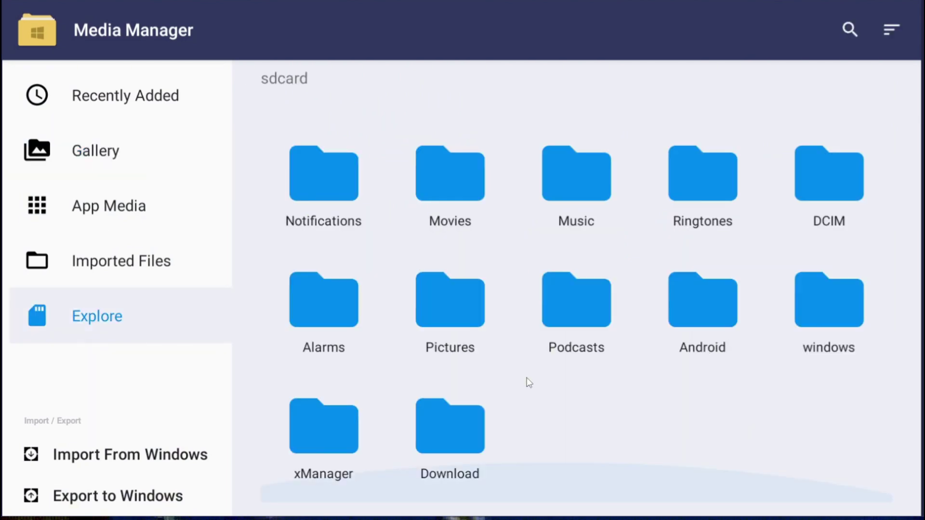
{"action": "left_click", "coordinate": [450, 436]}
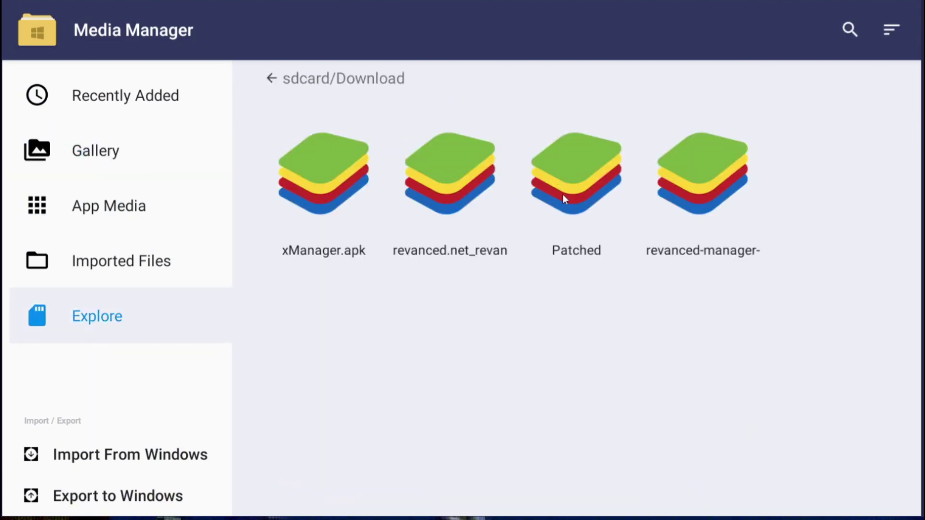
{"action": "left_click", "coordinate": [158, 1]}
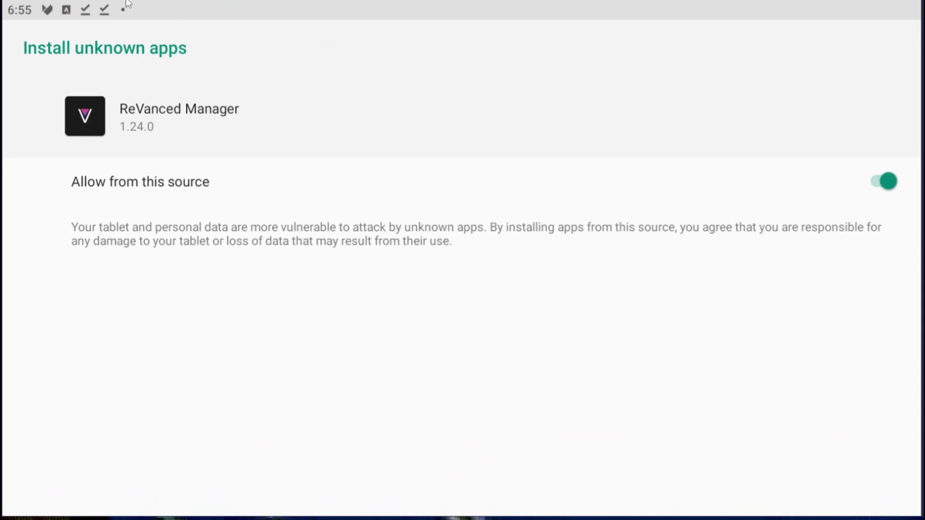
Return from the unknown-apps permission to ReVanced Manager, let it download the necessary files and look over its dashboard.
{"action": "key", "text": "Escape"}
{"action": "left_click", "coordinate": [658, 330]}
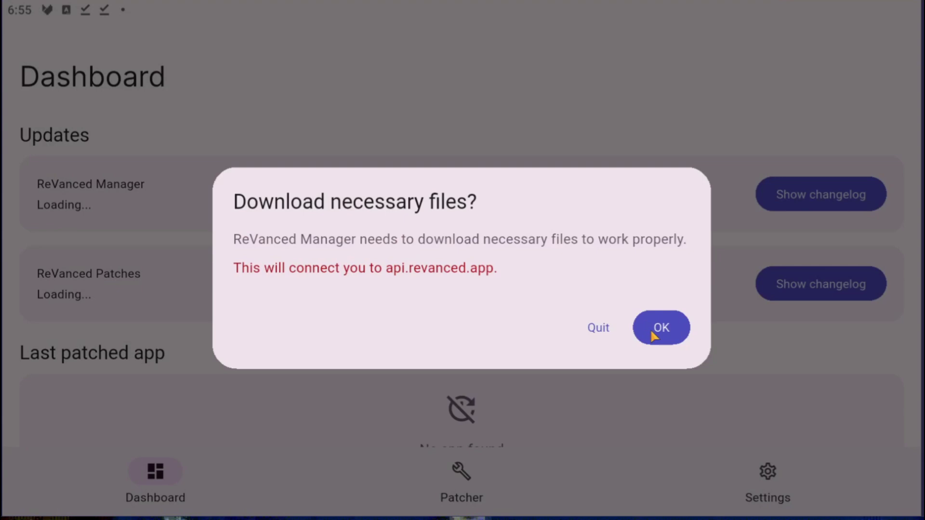
{"action": "left_click", "coordinate": [681, 333]}
{"action": "scroll", "coordinate": [584, 260], "scroll_direction": "down", "scroll_amount": 4}
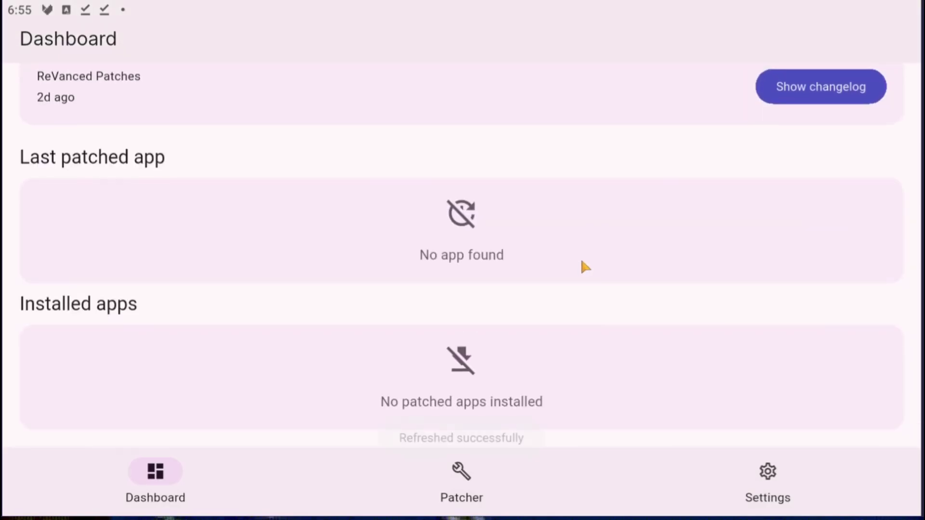
{"action": "scroll", "coordinate": [539, 277], "scroll_direction": "up", "scroll_amount": 4}
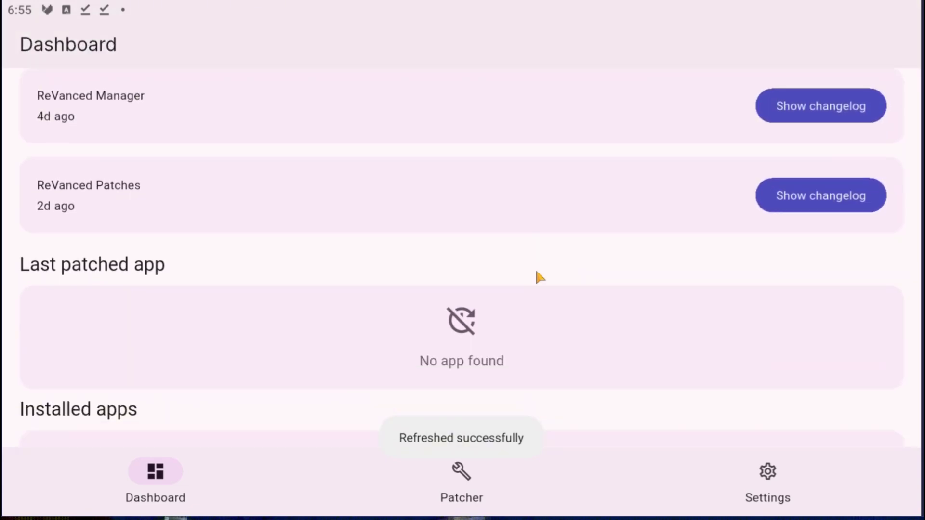
{"action": "scroll", "coordinate": [539, 277], "scroll_direction": "up", "scroll_amount": 2}
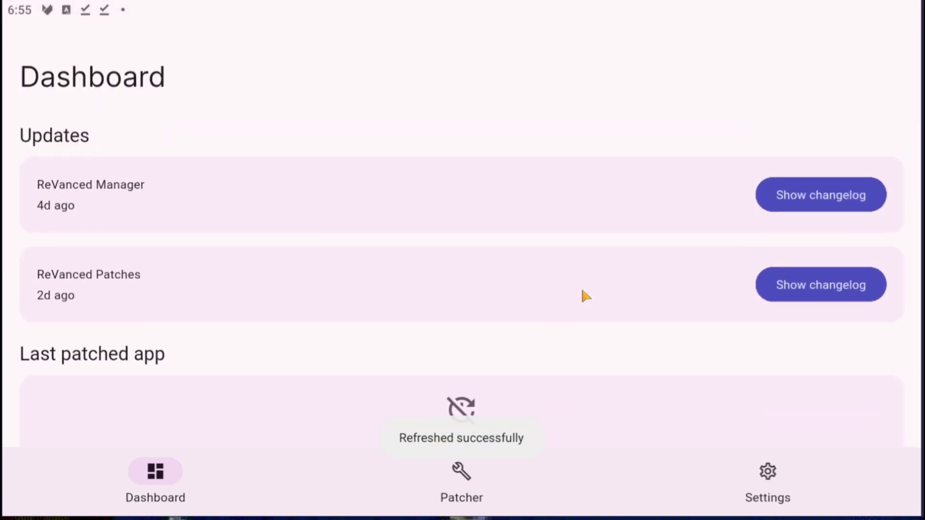
Enable Allow changing patch selection in ReVanced Manager's advanced settings and accept the warning.
{"action": "left_click", "coordinate": [770, 481]}
{"action": "scroll", "coordinate": [281, 246], "scroll_direction": "down", "scroll_amount": 5}
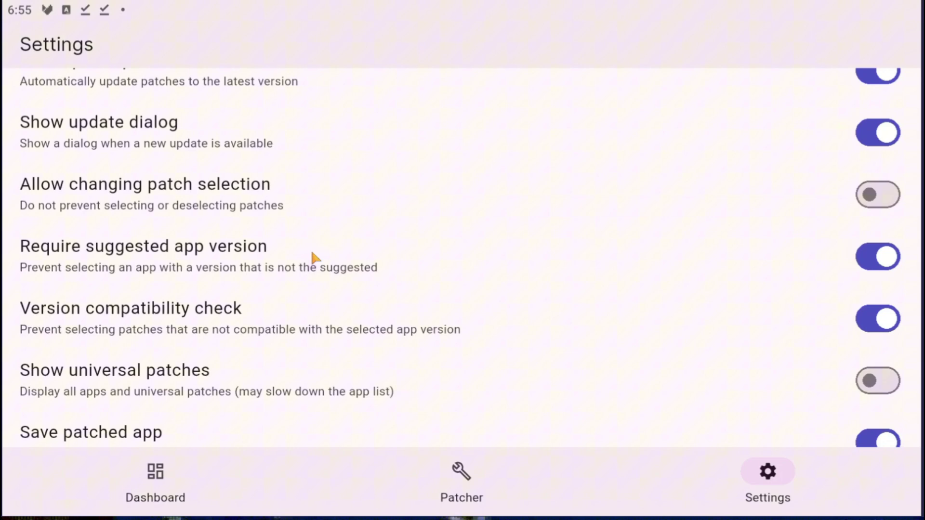
{"action": "scroll", "coordinate": [312, 259], "scroll_direction": "up", "scroll_amount": 3}
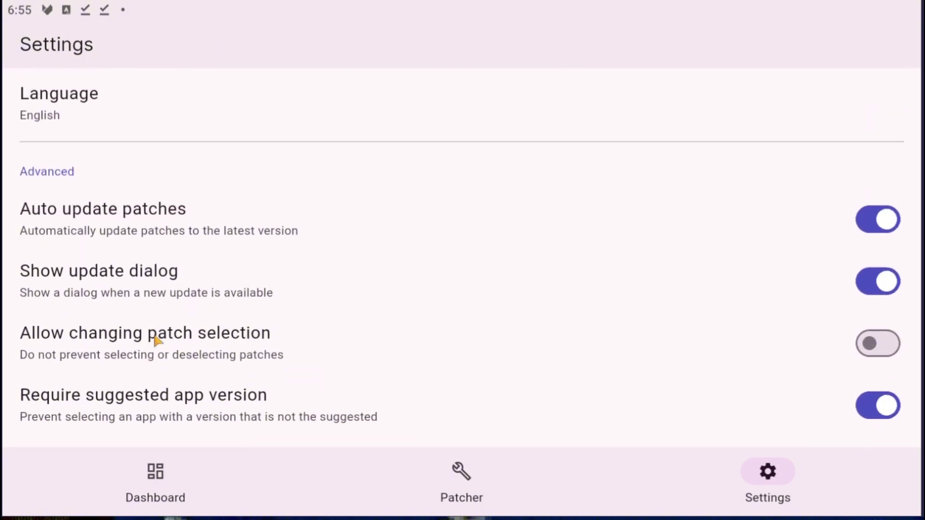
{"action": "left_click", "coordinate": [882, 349]}
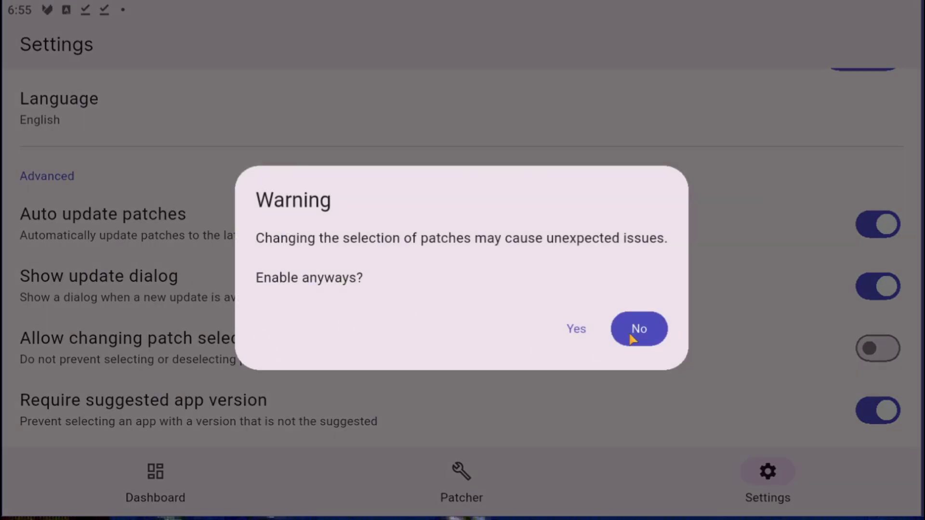
{"action": "left_click", "coordinate": [580, 330]}
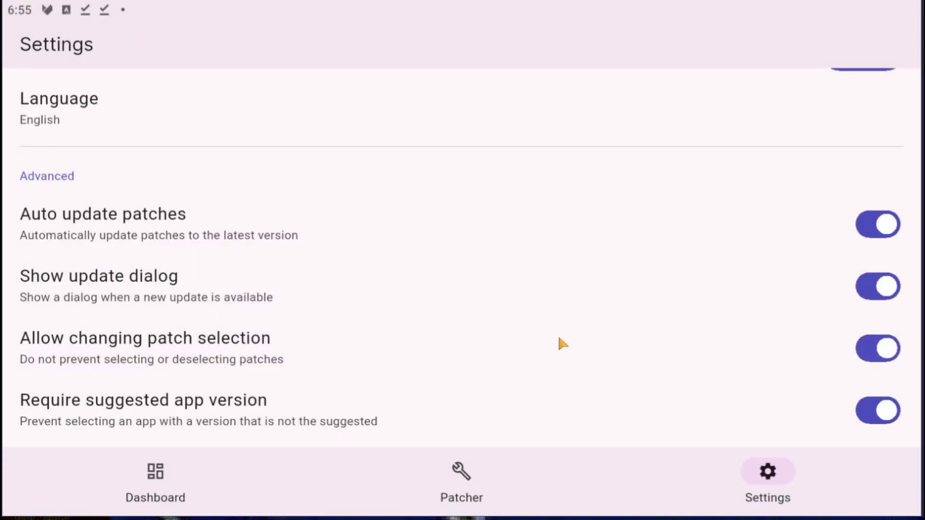
{"action": "scroll", "coordinate": [427, 337], "scroll_direction": "up", "scroll_amount": 3}
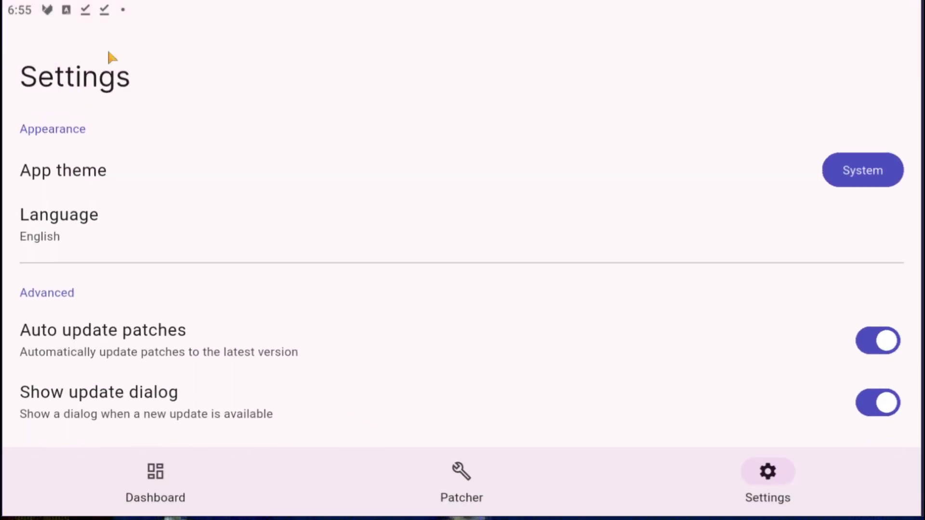
Look over the dashboard again and open the Patcher's list for selecting an app.
{"action": "left_click", "coordinate": [157, 472]}
{"action": "scroll", "coordinate": [543, 393], "scroll_direction": "down", "scroll_amount": 3}
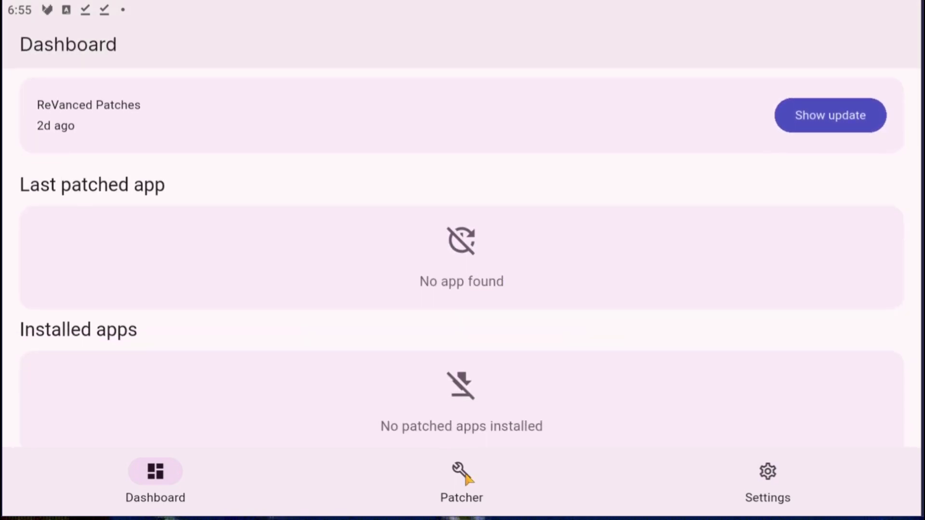
{"action": "left_click", "coordinate": [461, 473]}
{"action": "left_click", "coordinate": [175, 169]}
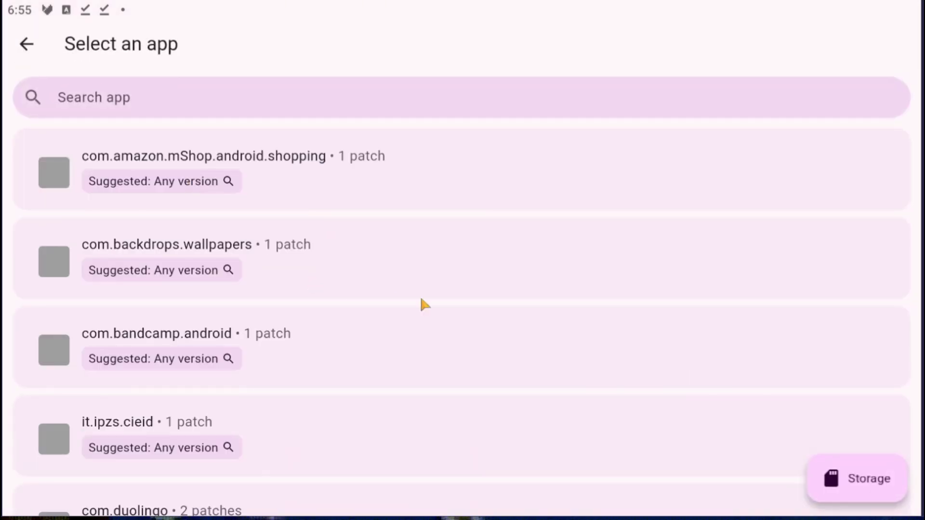
Browse Downloads in the storage picker for an APK to patch and show the internal storage.
{"action": "left_click", "coordinate": [826, 477]}
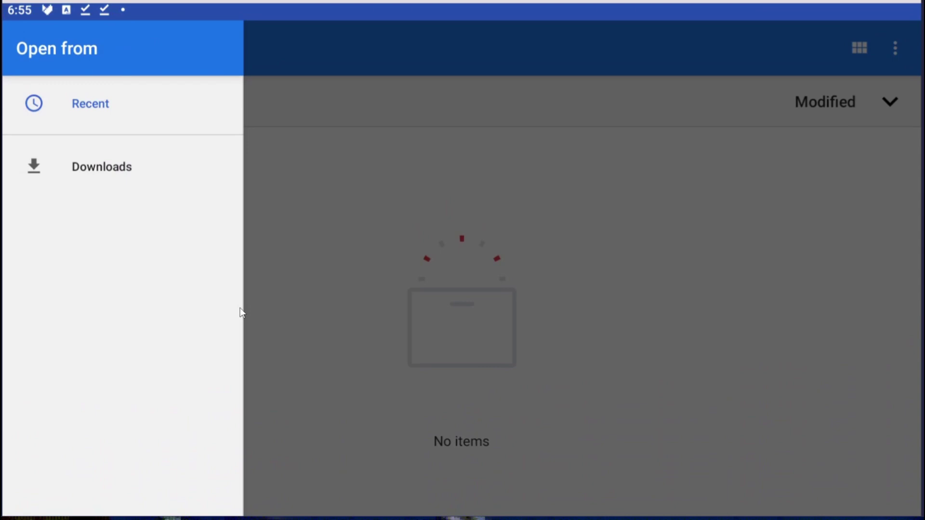
{"action": "left_click", "coordinate": [99, 174]}
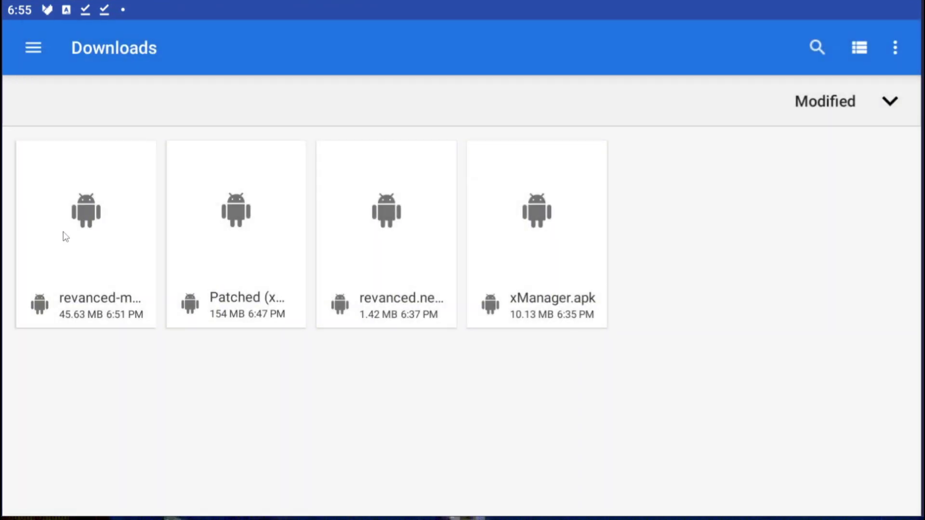
{"action": "left_click", "coordinate": [30, 48]}
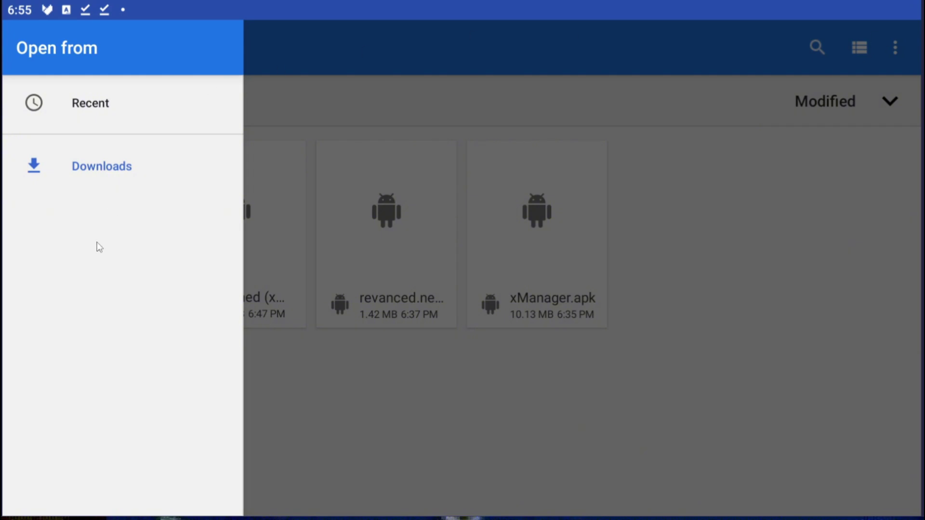
{"action": "left_click", "coordinate": [489, 102]}
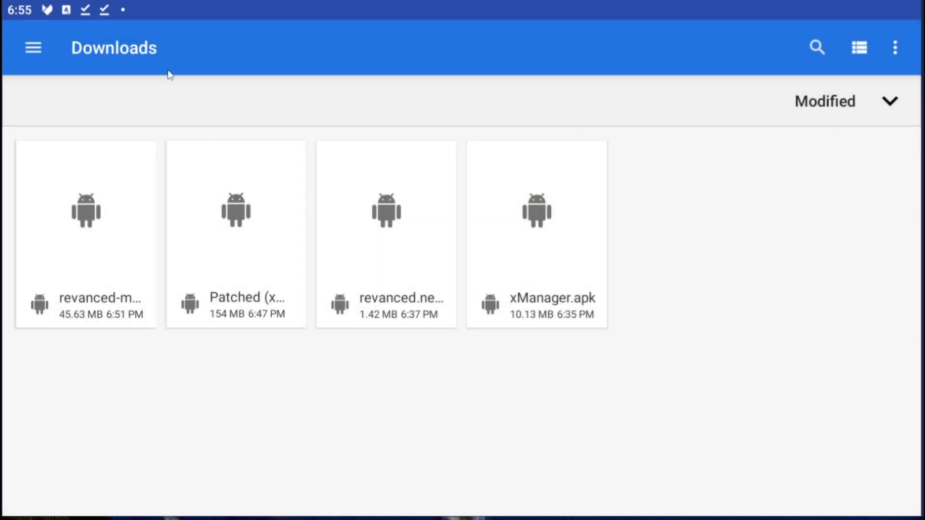
{"action": "left_click", "coordinate": [896, 47]}
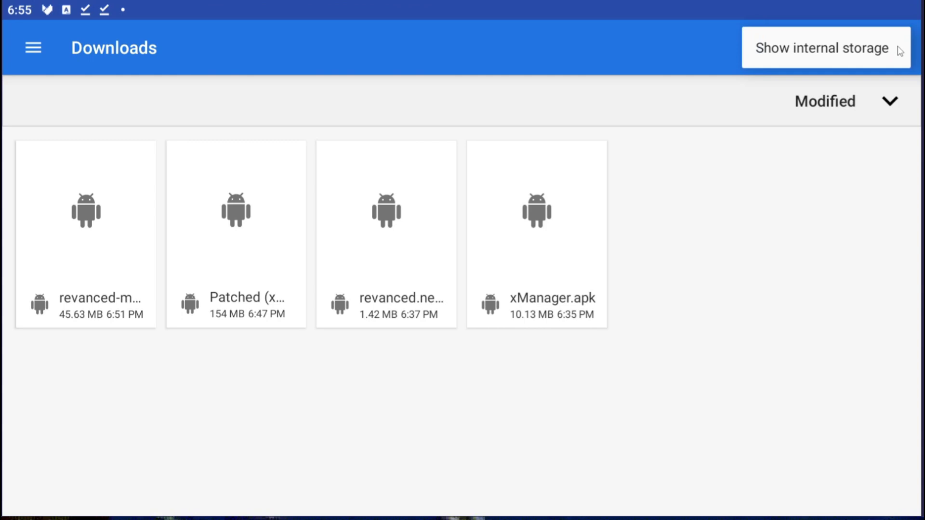
{"action": "left_click", "coordinate": [503, 96]}
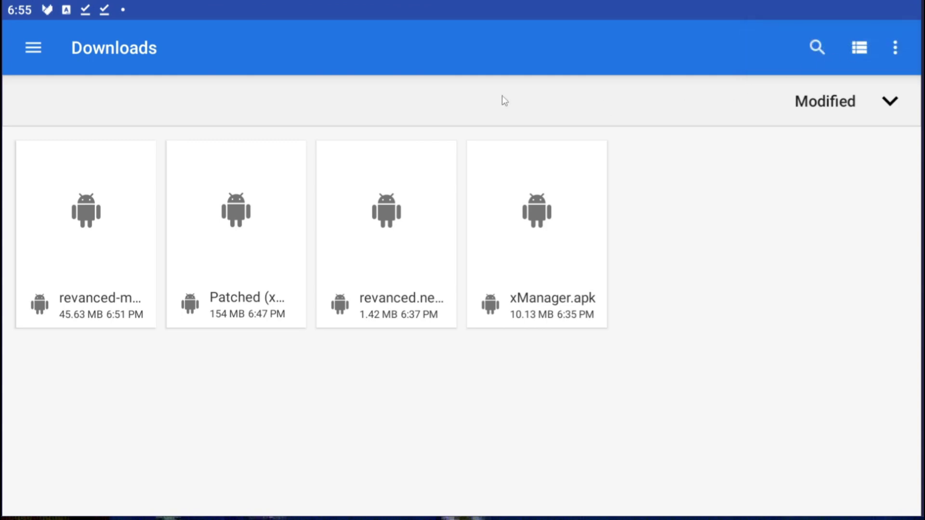
Choose the Patched APK from the xManager folder on SM-G998B as the app to patch.
{"action": "left_click", "coordinate": [30, 44]}
{"action": "left_click", "coordinate": [103, 202]}
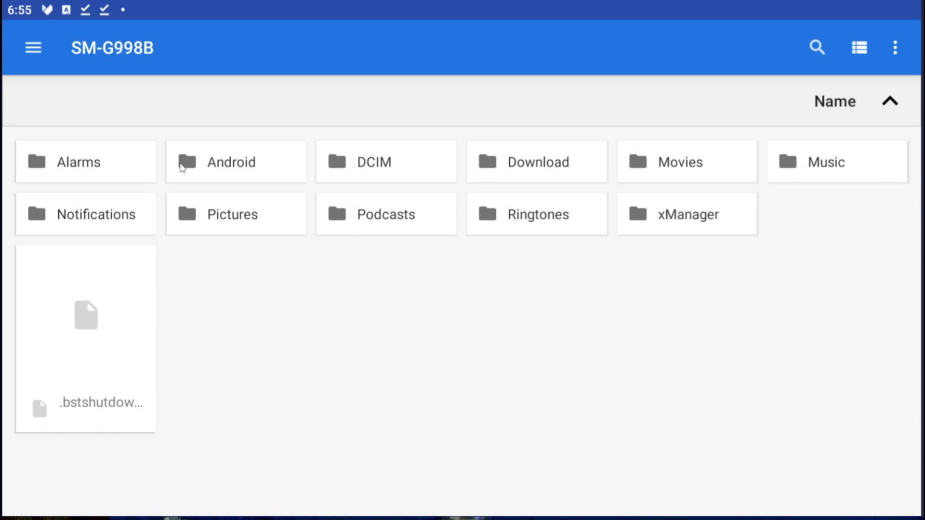
{"action": "left_click", "coordinate": [689, 215]}
{"action": "left_click", "coordinate": [82, 244]}
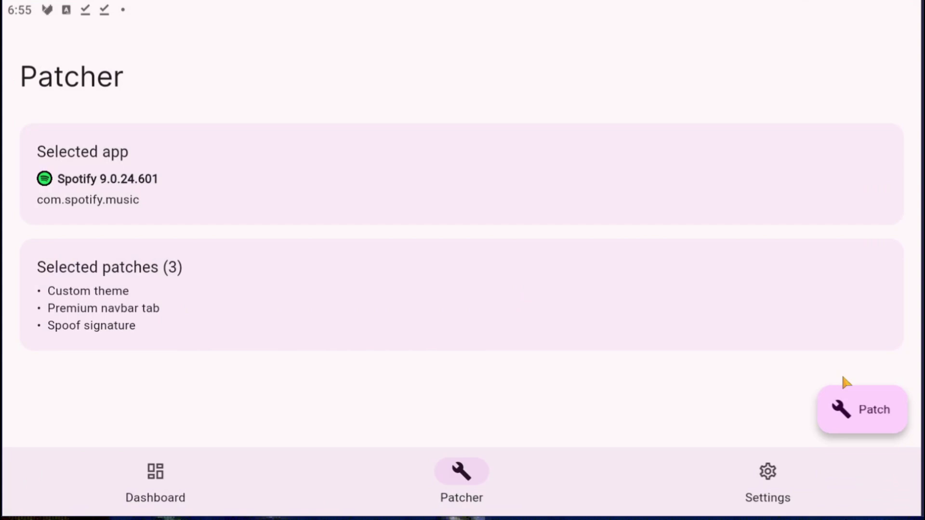
Deselect the Custom theme and Premium navbar tab patches, keep only Spoof signature, and patch Spotify.
{"action": "left_click", "coordinate": [121, 286]}
{"action": "left_click", "coordinate": [40, 204]}
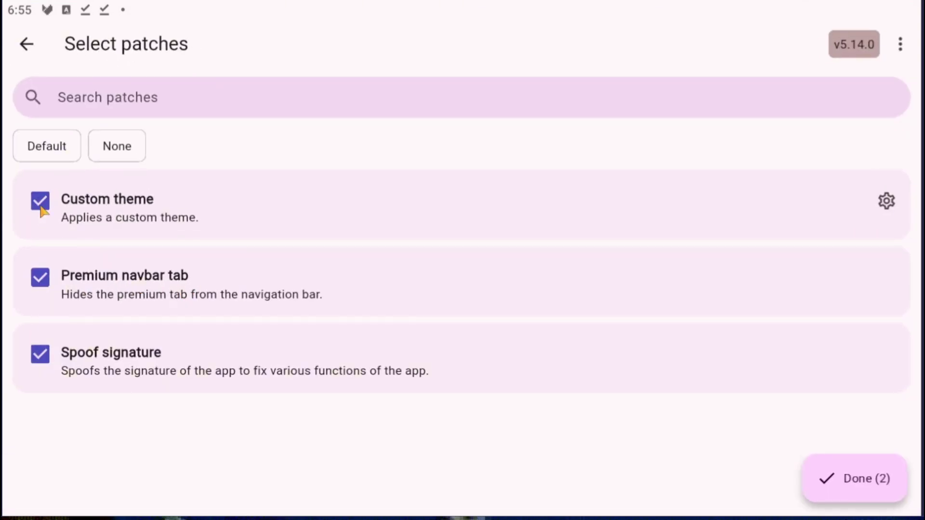
{"action": "left_click", "coordinate": [42, 283]}
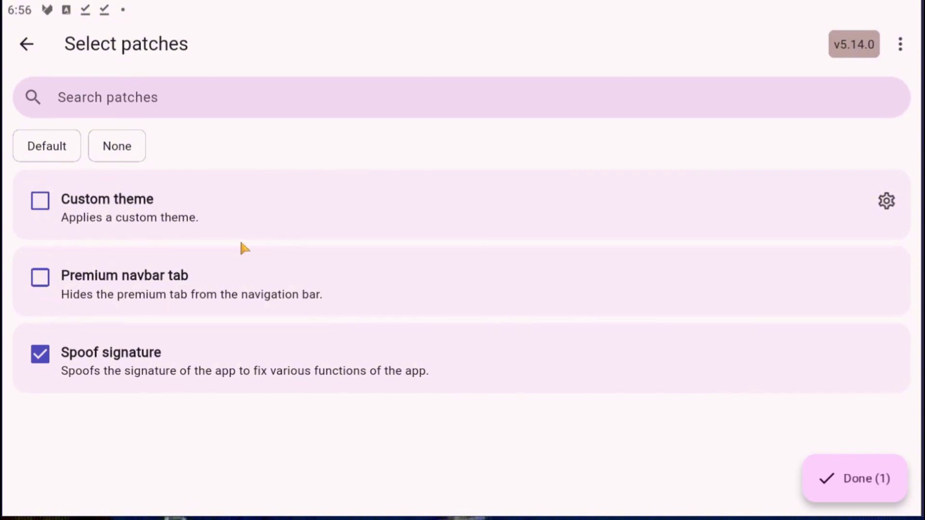
{"action": "left_click", "coordinate": [875, 493]}
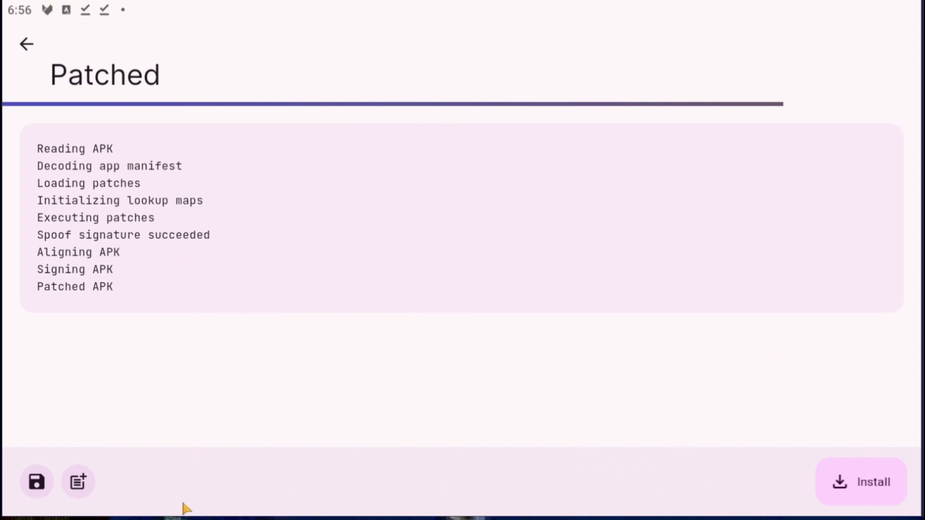
Start saving the patched APK and choose the xManager folder on SM-G998B as the destination.
{"action": "left_click", "coordinate": [34, 482]}
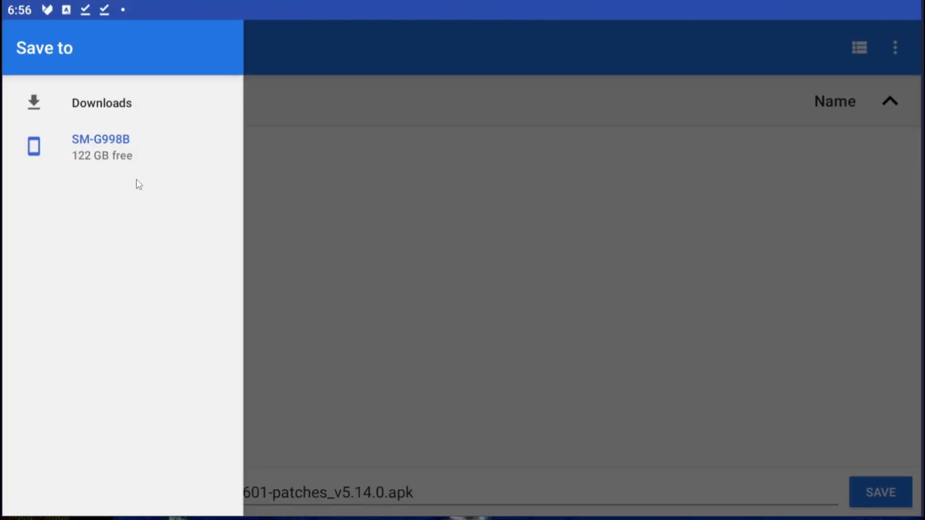
{"action": "left_click", "coordinate": [103, 158]}
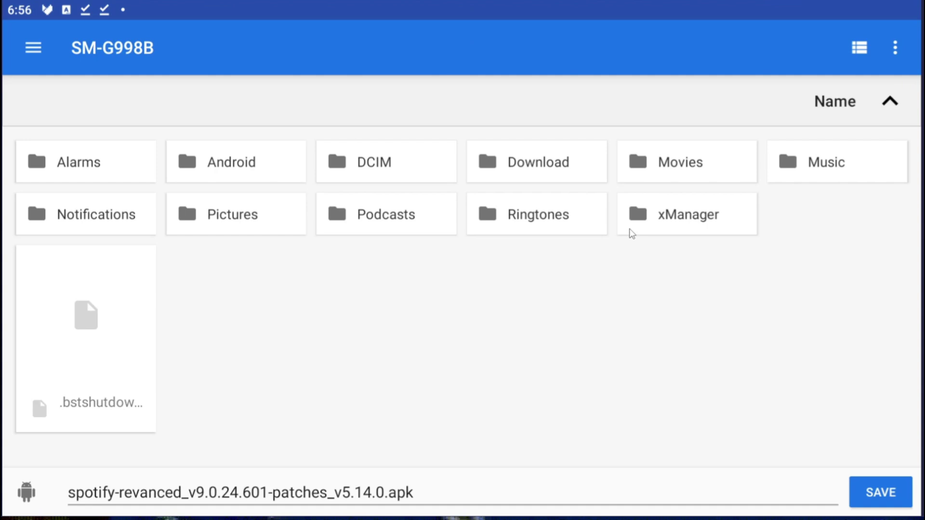
{"action": "left_click", "coordinate": [541, 184]}
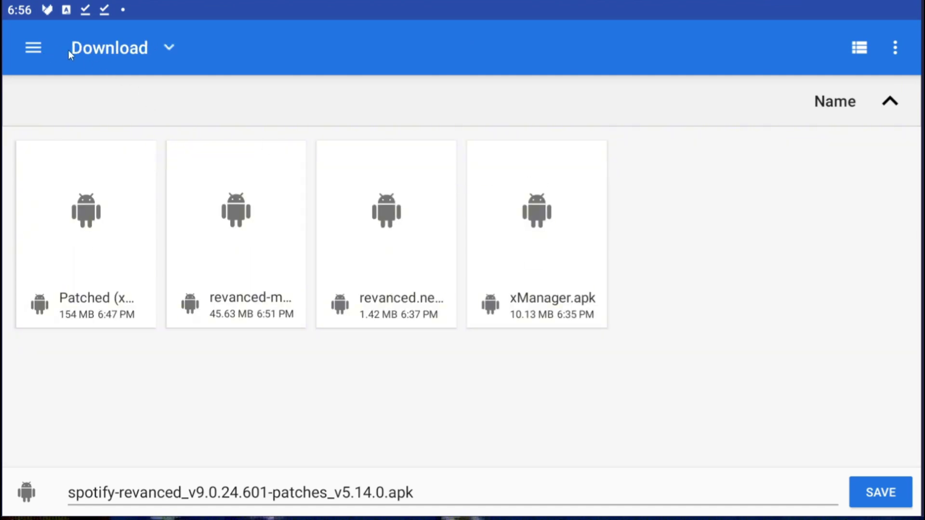
{"action": "left_click", "coordinate": [33, 47]}
{"action": "left_click", "coordinate": [82, 145]}
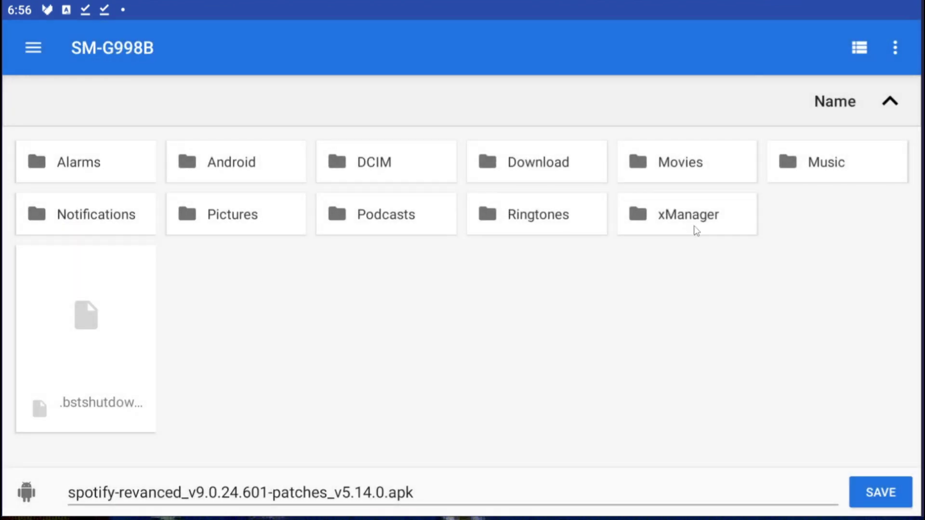
{"action": "left_click", "coordinate": [689, 222]}
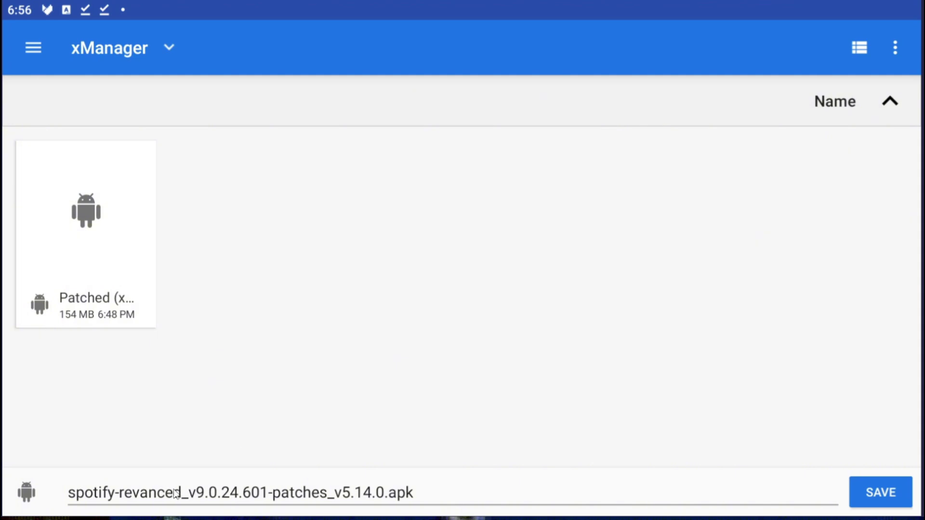
Name the file respot.apk and save it in the xManager folder.
{"action": "left_click", "coordinate": [223, 492]}
{"action": "left_click", "coordinate": [372, 492]}
{"action": "left_click", "coordinate": [384, 492]}
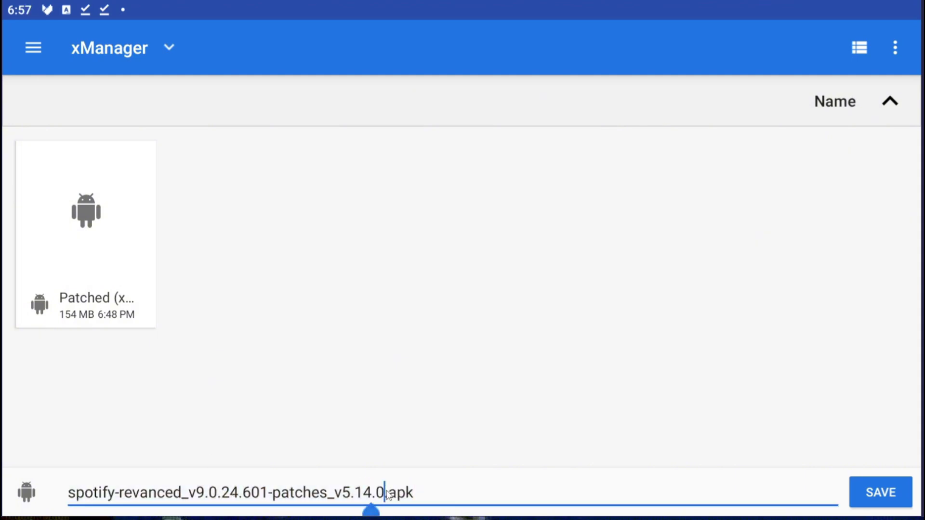
{"action": "key", "text": "BackSpace"}
{"action": "key", "text": "BackSpace"}
{"action": "key", "text": "BackSpace"}
{"action": "key", "text": "BackSpace"}
{"action": "key", "text": "BackSpace"}
{"action": "key", "text": "BackSpace"}
{"action": "key", "text": "BackSpace"}
{"action": "key", "text": "BackSpace"}
{"action": "key", "text": "BackSpace"}
{"action": "key", "text": "BackSpace"}
{"action": "key", "text": "BackSpace"}
{"action": "key", "text": "BackSpace"}
{"action": "key", "text": "BackSpace"}
{"action": "key", "text": "BackSpace"}
{"action": "key", "text": "BackSpace"}
{"action": "key", "text": "BackSpace"}
{"action": "key", "text": "BackSpace"}
{"action": "key", "text": "BackSpace"}
{"action": "key", "text": "BackSpace"}
{"action": "key", "text": "BackSpace"}
{"action": "key", "text": "BackSpace"}
{"action": "key", "text": "BackSpace"}
{"action": "key", "text": "BackSpace"}
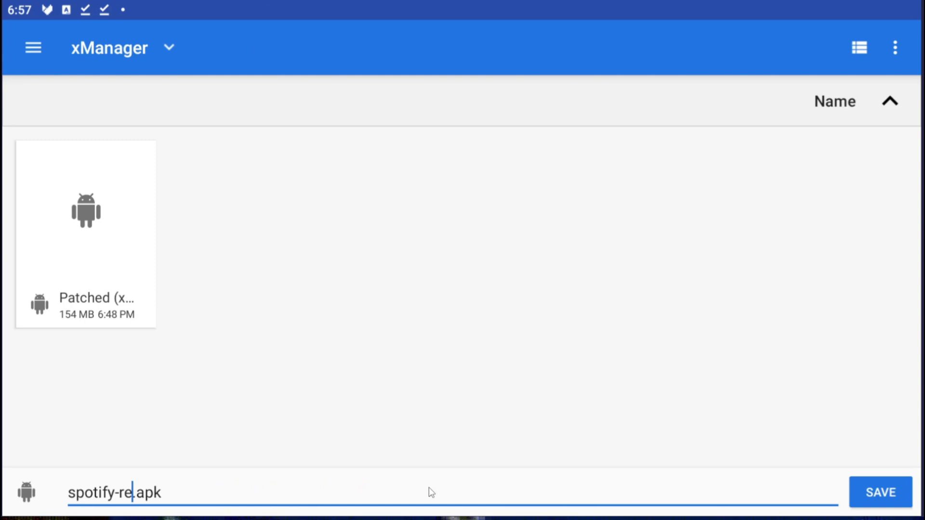
{"action": "type", "text": "re"}
{"action": "type", "text": "spot"}
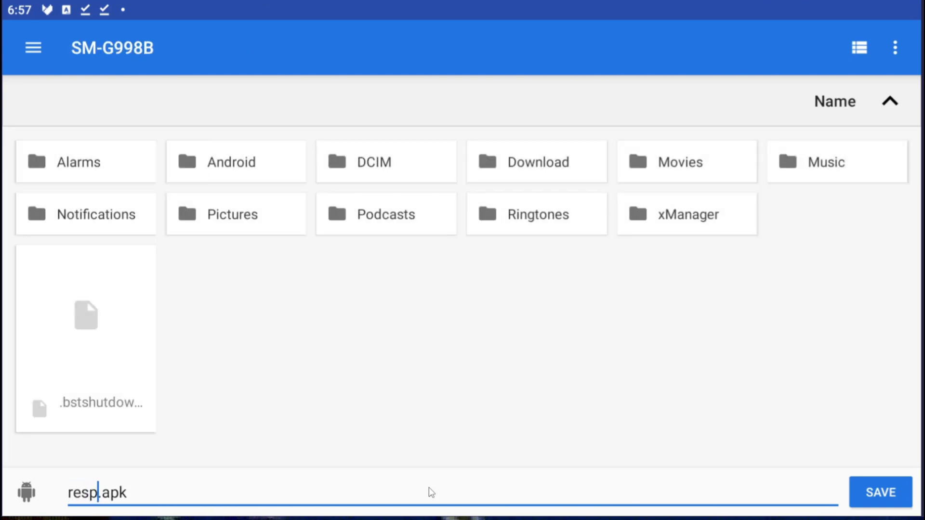
{"action": "left_click", "coordinate": [689, 217]}
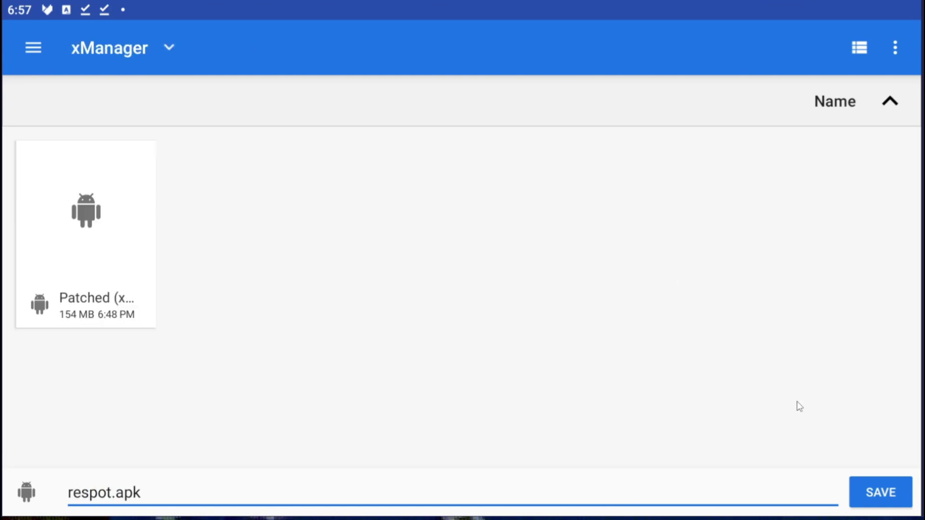
{"action": "left_click", "coordinate": [881, 492]}
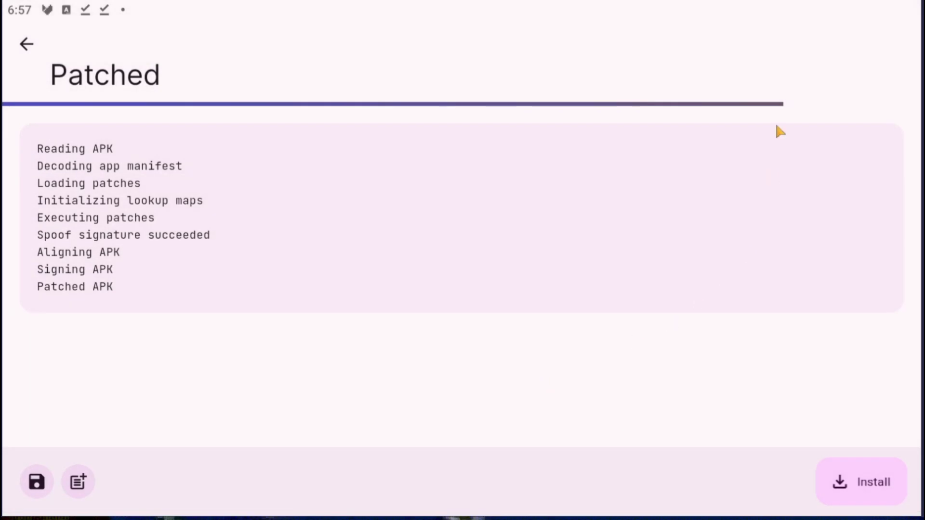
Leave ReVanced Manager and open the sdcard/xManager folder in Media Manager.
{"action": "key", "text": "Escape"}
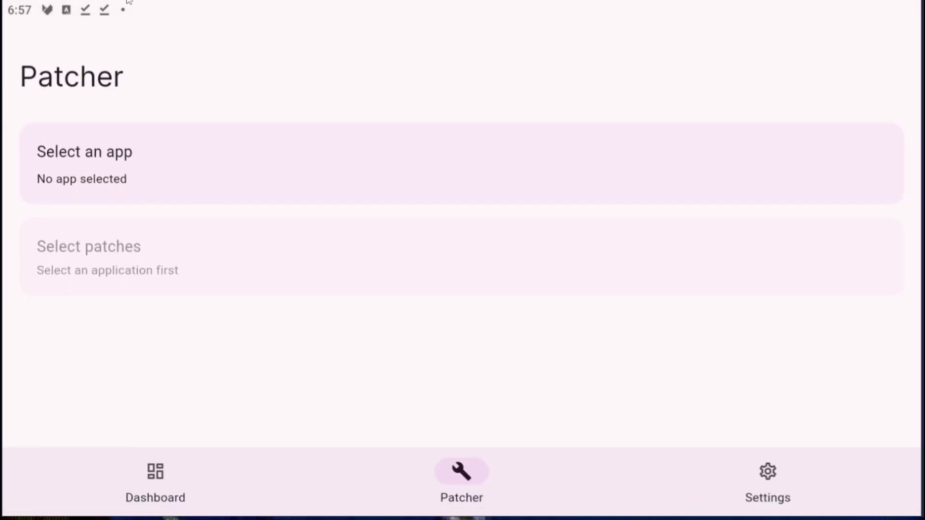
{"action": "key", "text": "Escape"}
{"action": "key", "text": "Escape"}
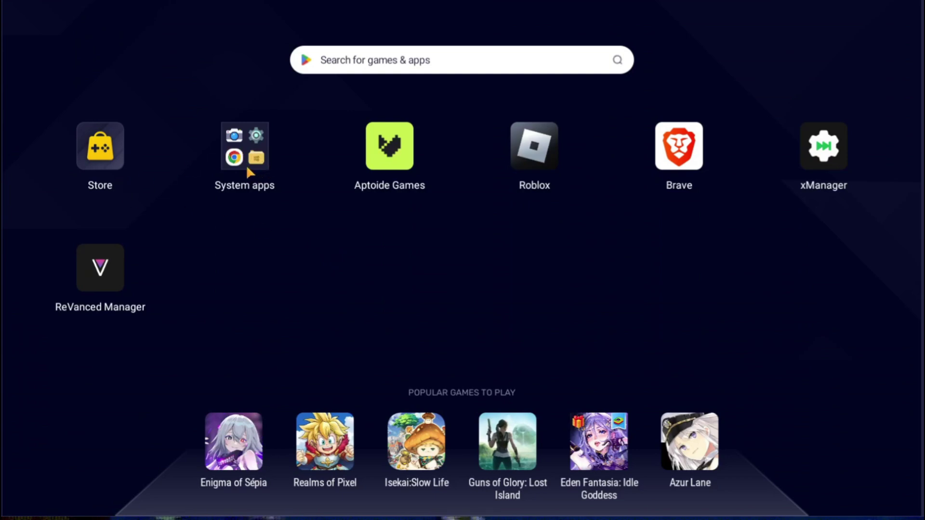
{"action": "left_click", "coordinate": [246, 164]}
{"action": "left_click", "coordinate": [484, 211]}
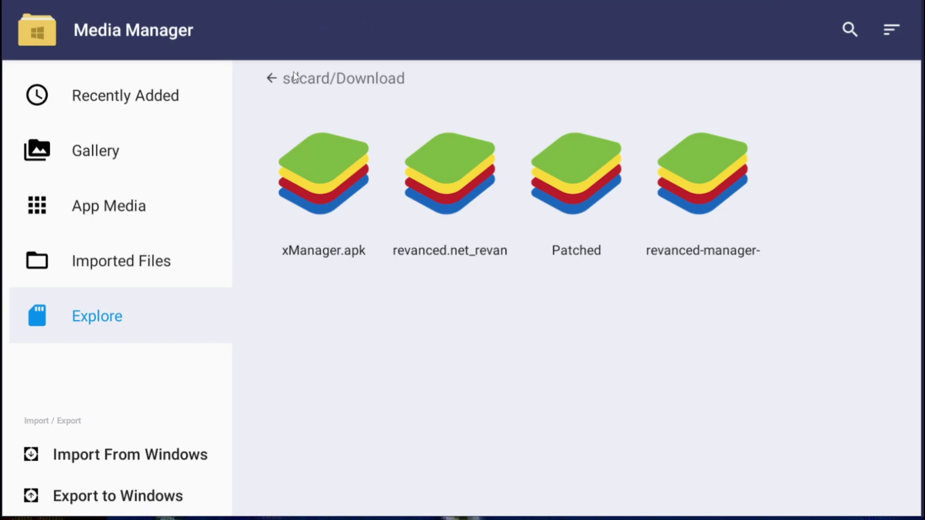
{"action": "left_click", "coordinate": [271, 79]}
{"action": "scroll", "coordinate": [468, 444], "scroll_direction": "down", "scroll_amount": 1}
{"action": "left_click", "coordinate": [470, 447]}
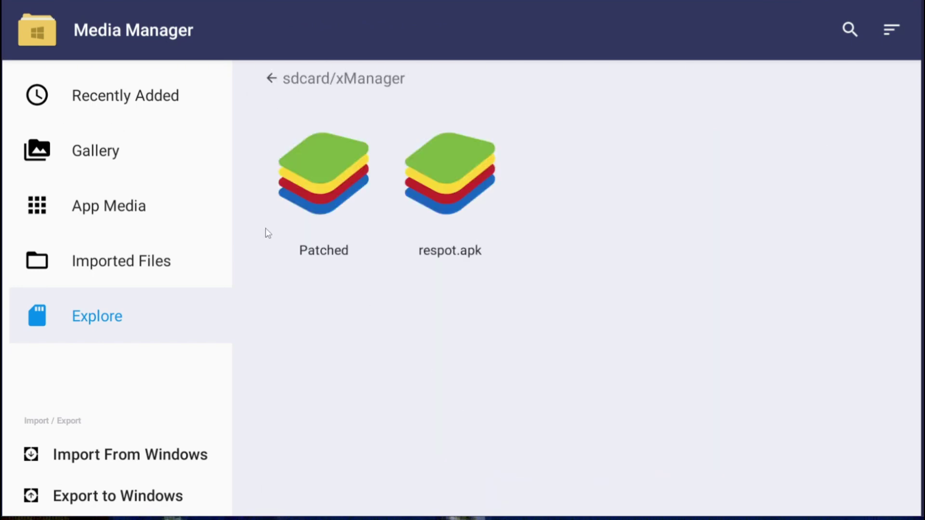
Install Spotify from respot.apk, open it and continue logging in with email.
{"action": "left_click", "coordinate": [460, 187]}
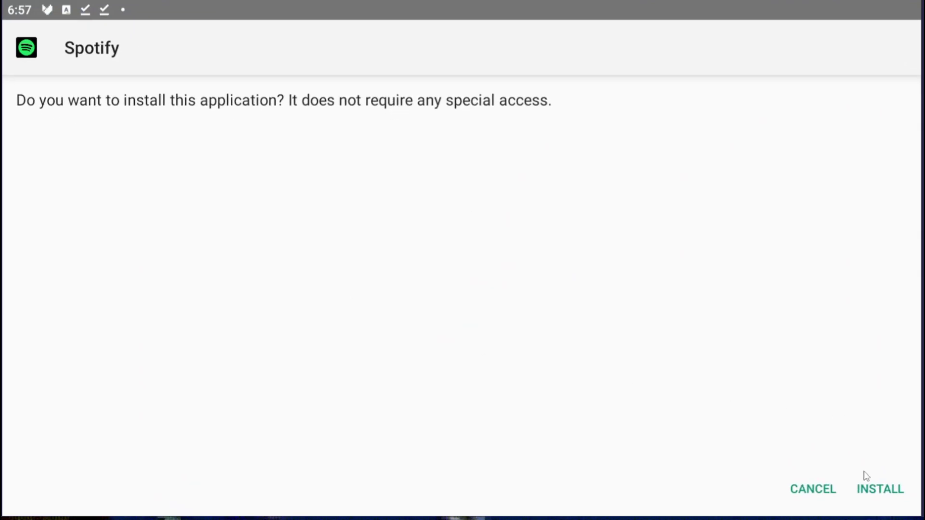
{"action": "left_click", "coordinate": [865, 489]}
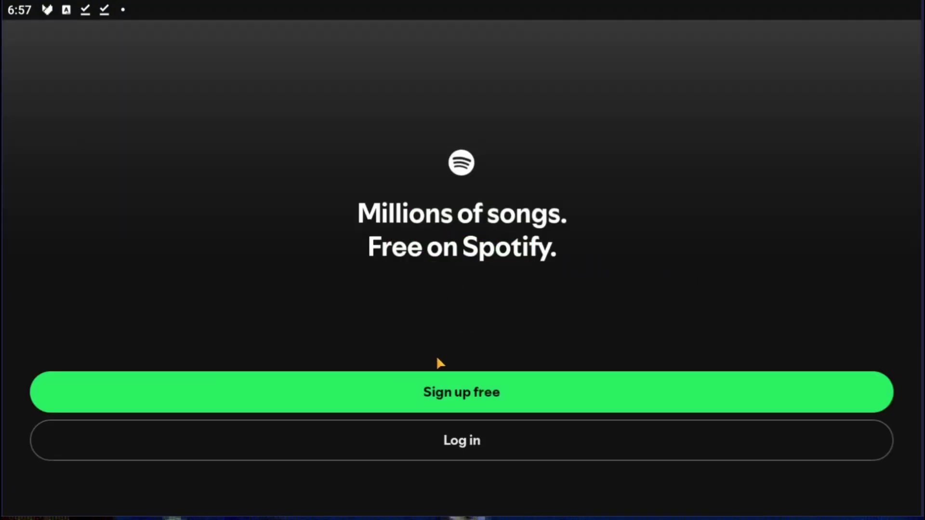
{"action": "left_click", "coordinate": [460, 440]}
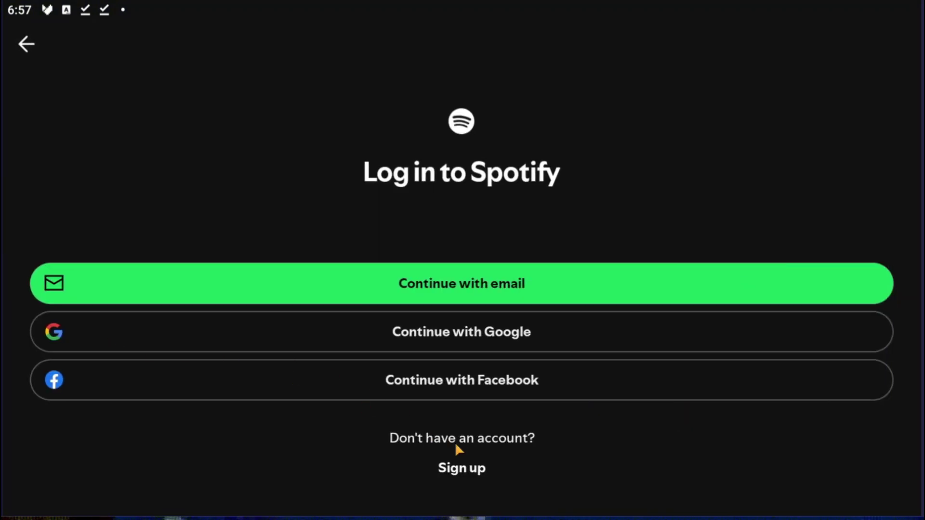
{"action": "left_click", "coordinate": [481, 284]}
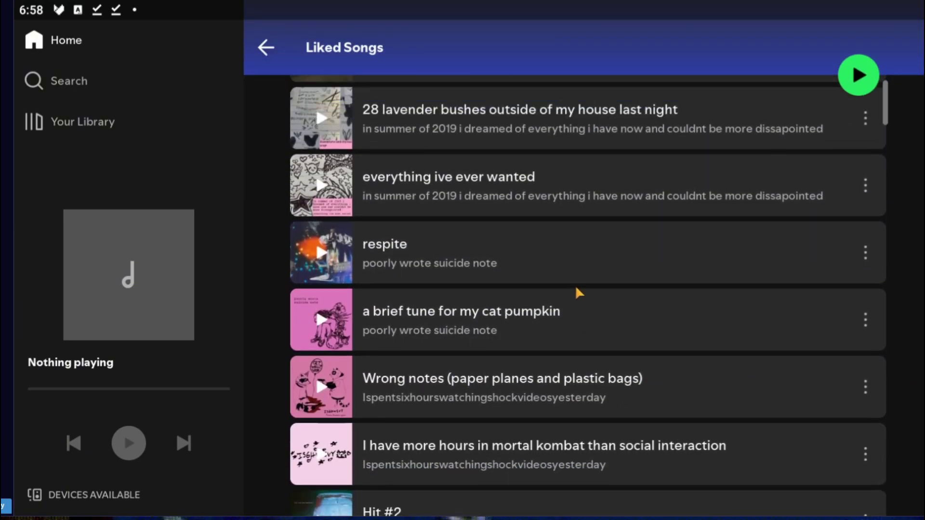
Try to play the song older brother at the start of Liked Songs.
{"action": "scroll", "coordinate": [522, 293], "scroll_direction": "up", "scroll_amount": 10}
{"action": "left_click", "coordinate": [322, 401]}
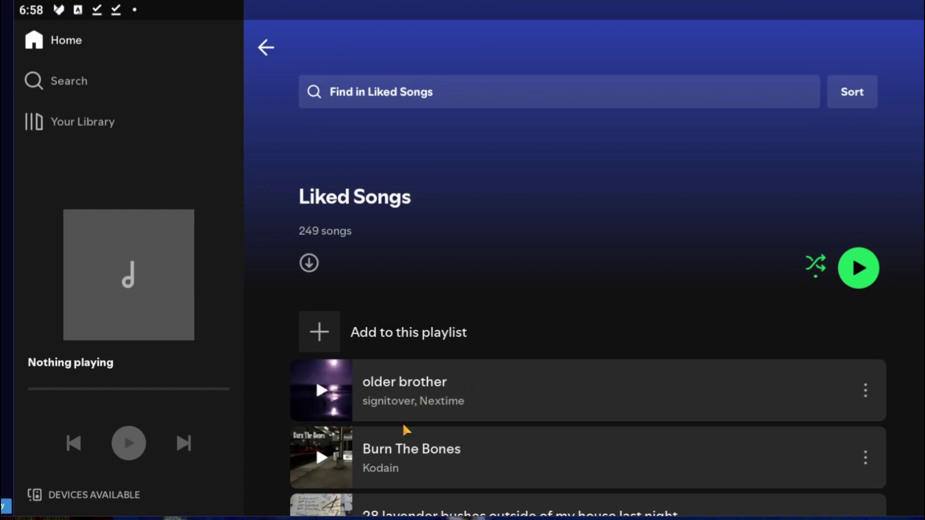
Search Spotify for "hello", open the song Hello by OMFG and start playback from its page.
{"action": "left_click", "coordinate": [78, 95]}
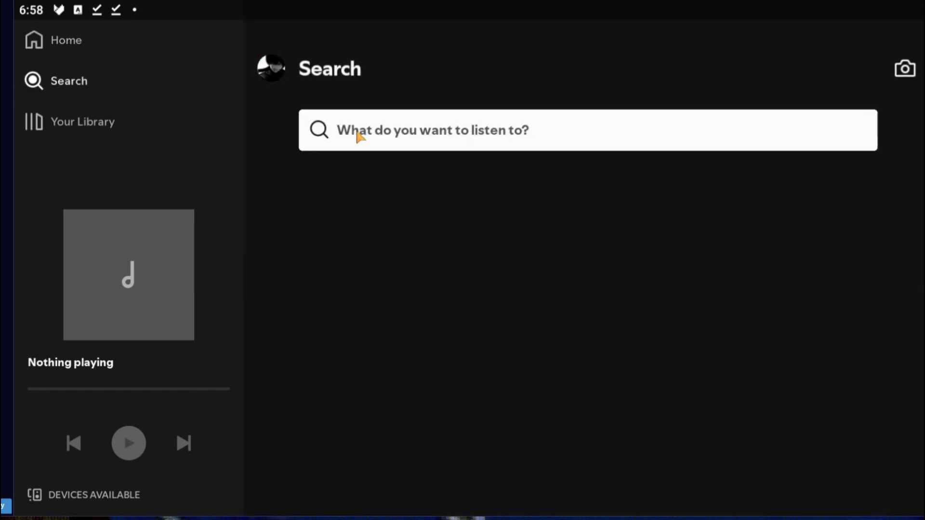
{"action": "left_click", "coordinate": [399, 130]}
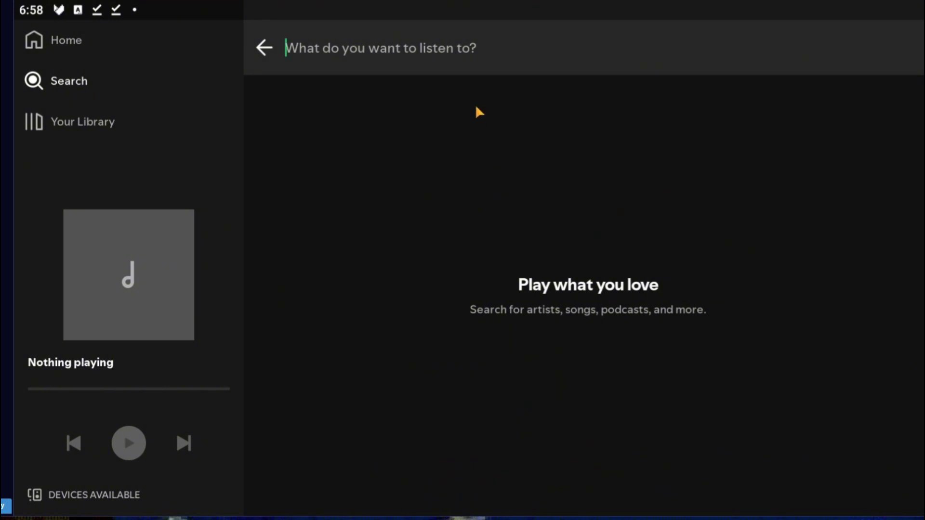
{"action": "type", "text": "hello"}
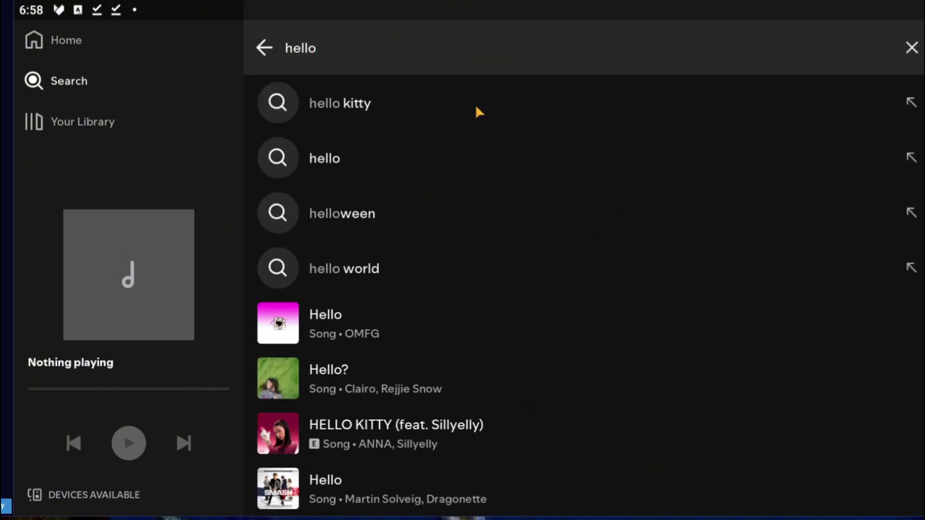
{"action": "left_click", "coordinate": [393, 333]}
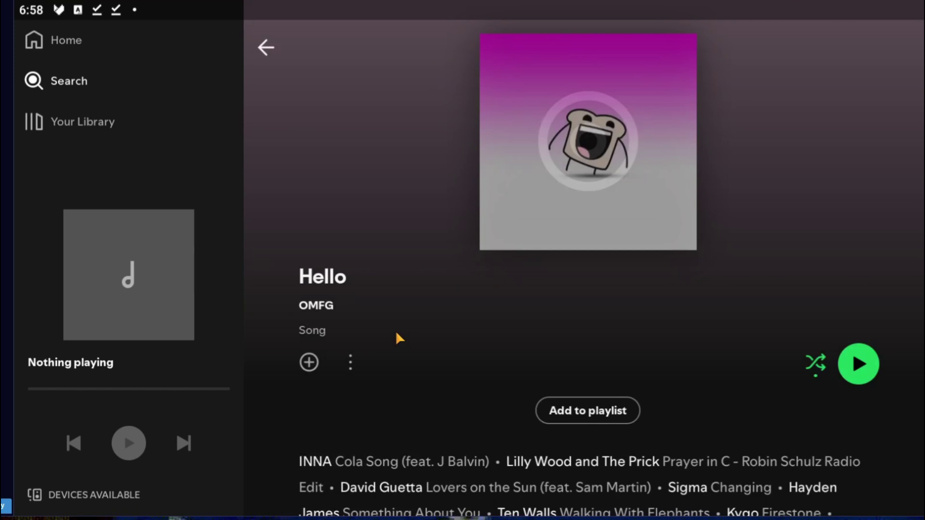
{"action": "left_click", "coordinate": [868, 371]}
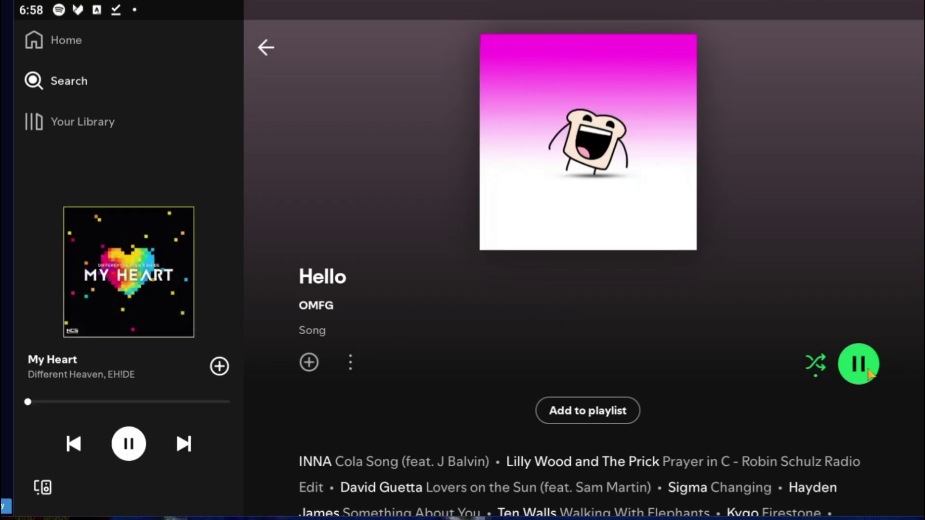
Pause playback and return from the song's page to the main Search page.
{"action": "left_click", "coordinate": [135, 449]}
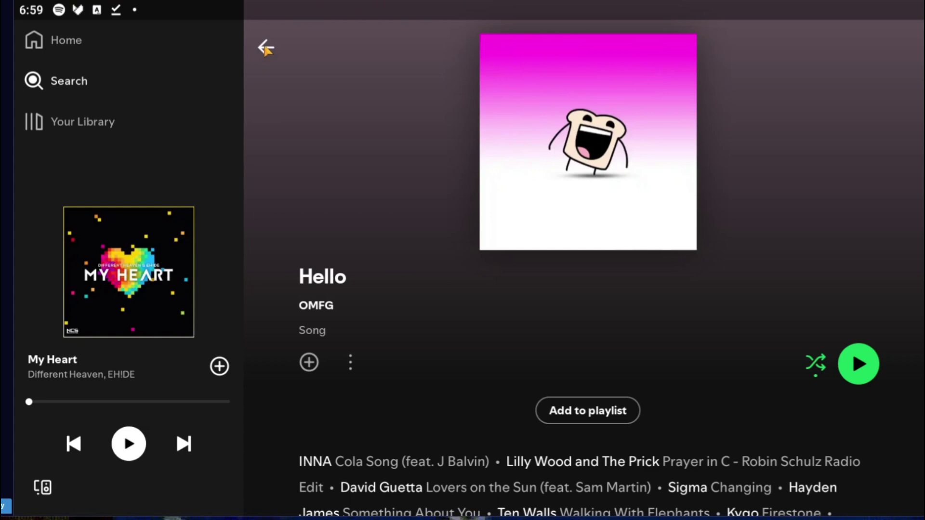
{"action": "left_click", "coordinate": [265, 48]}
{"action": "left_click", "coordinate": [268, 46]}
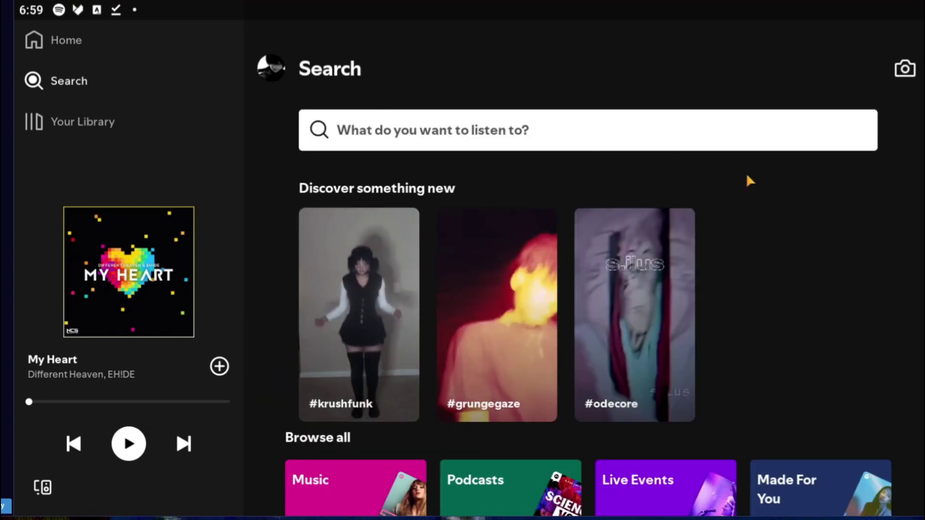